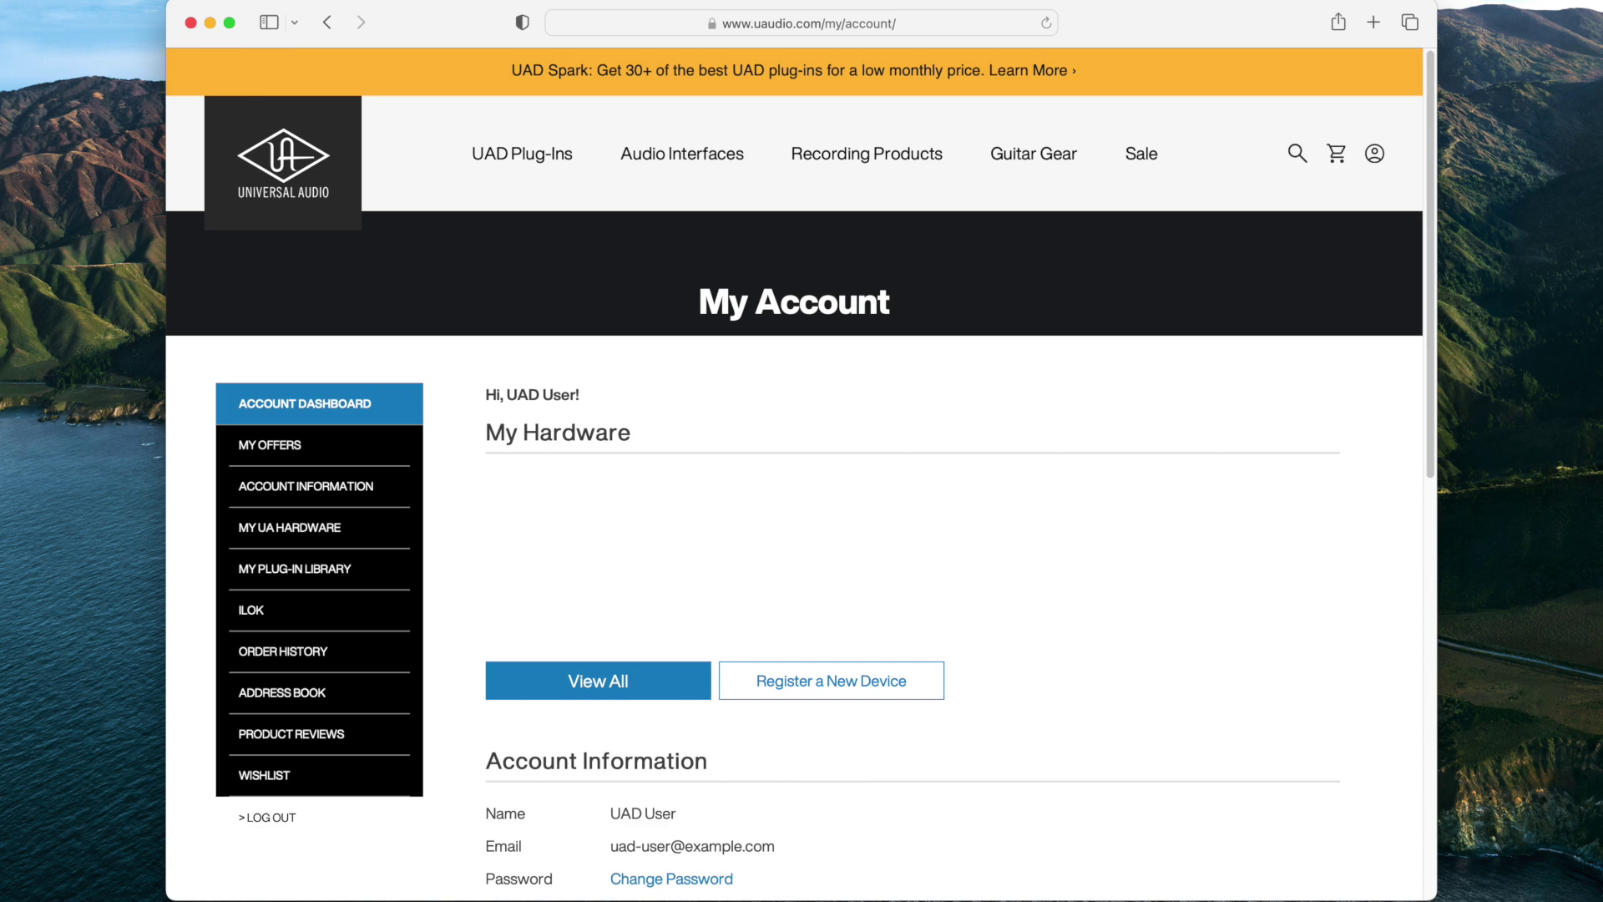
Step: Load uaudio.com/register in Safari and continue to the account creation page
key(super+l)
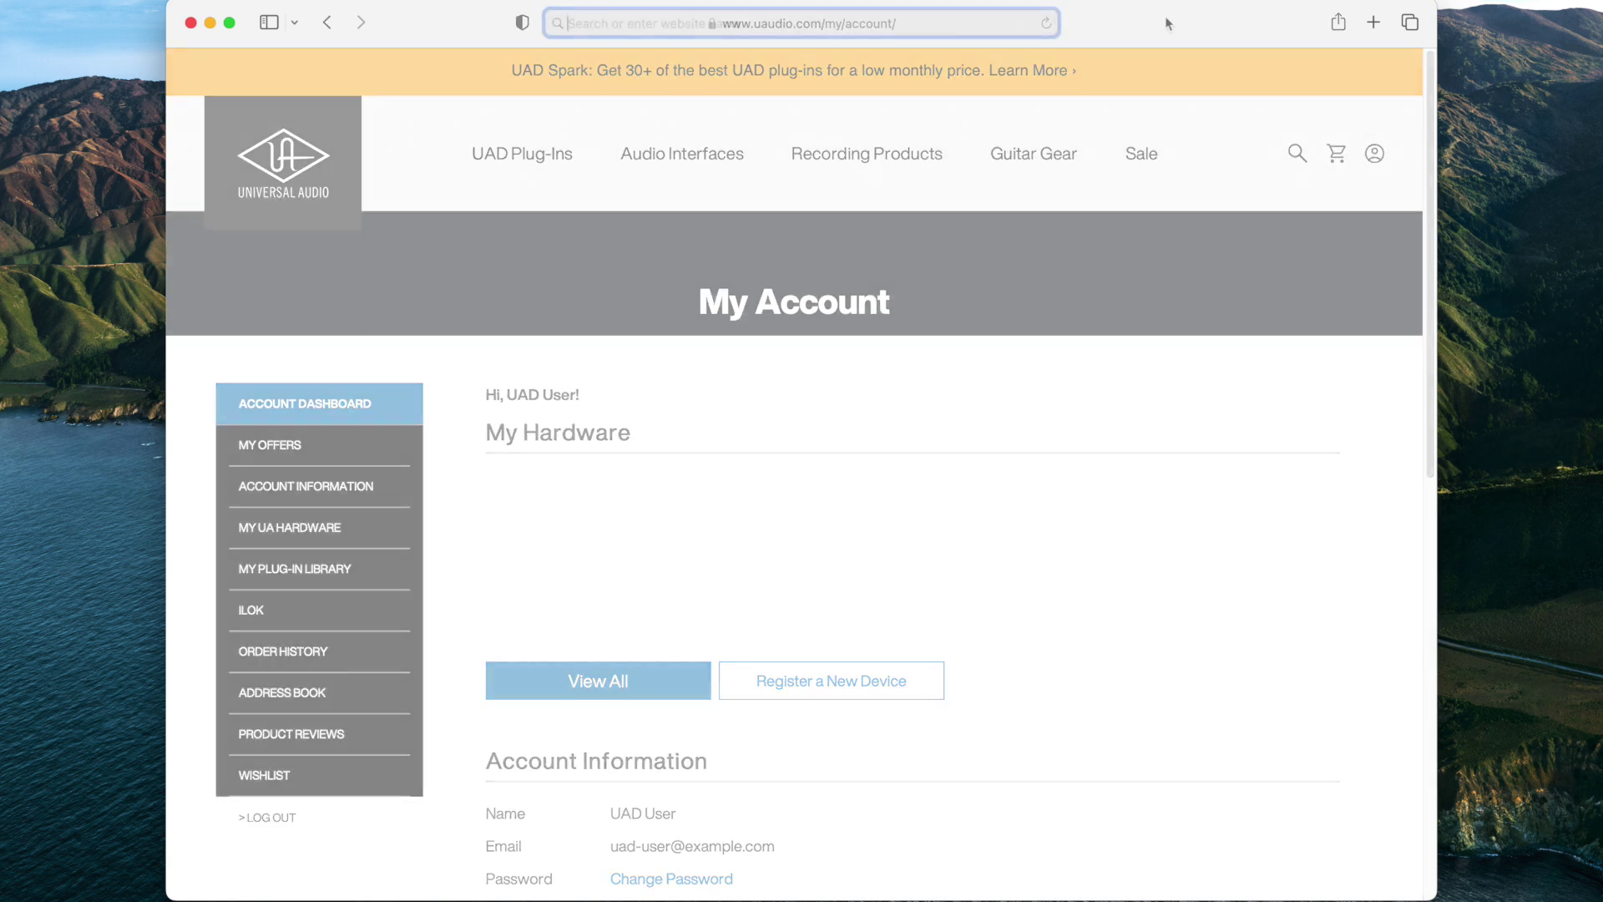
text(uaudio.com/register)
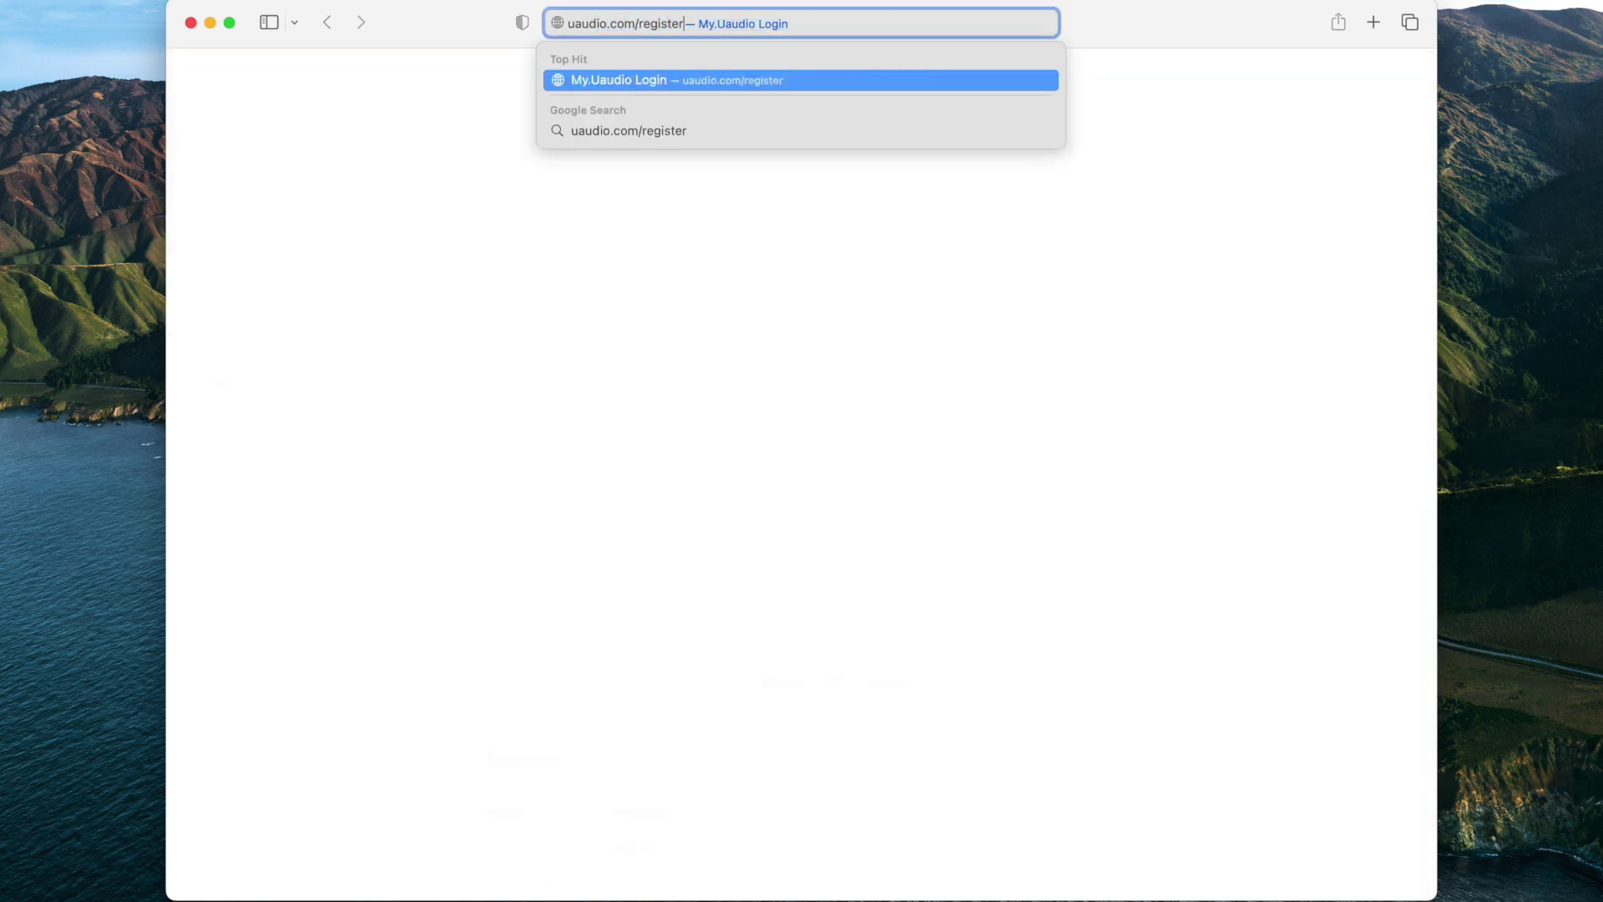
key(Return)
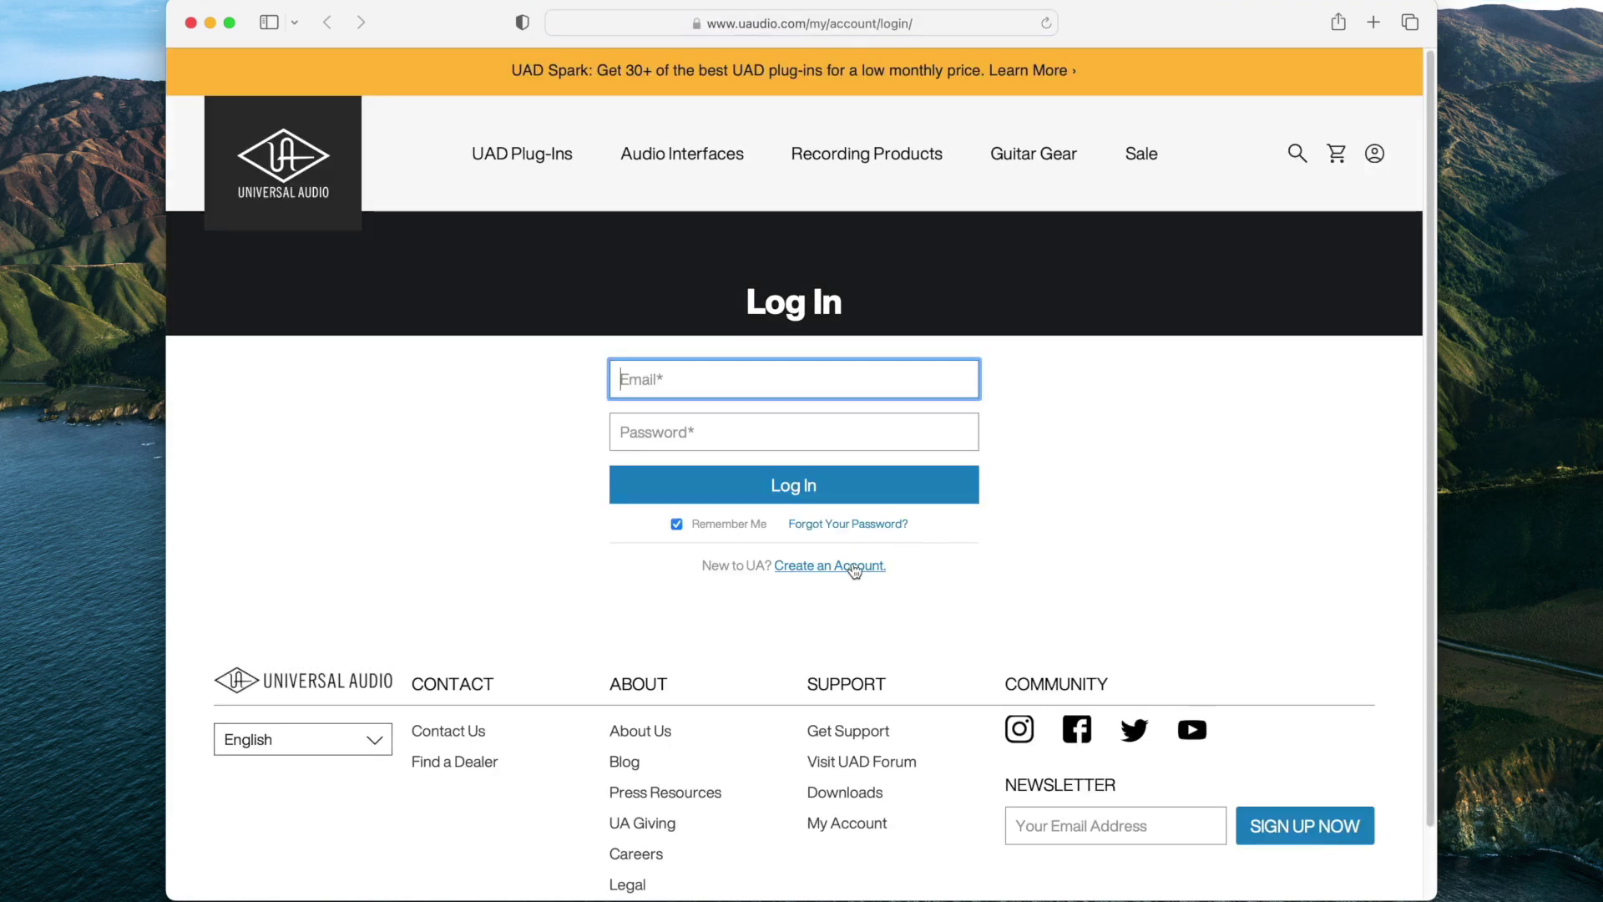
click(852, 567)
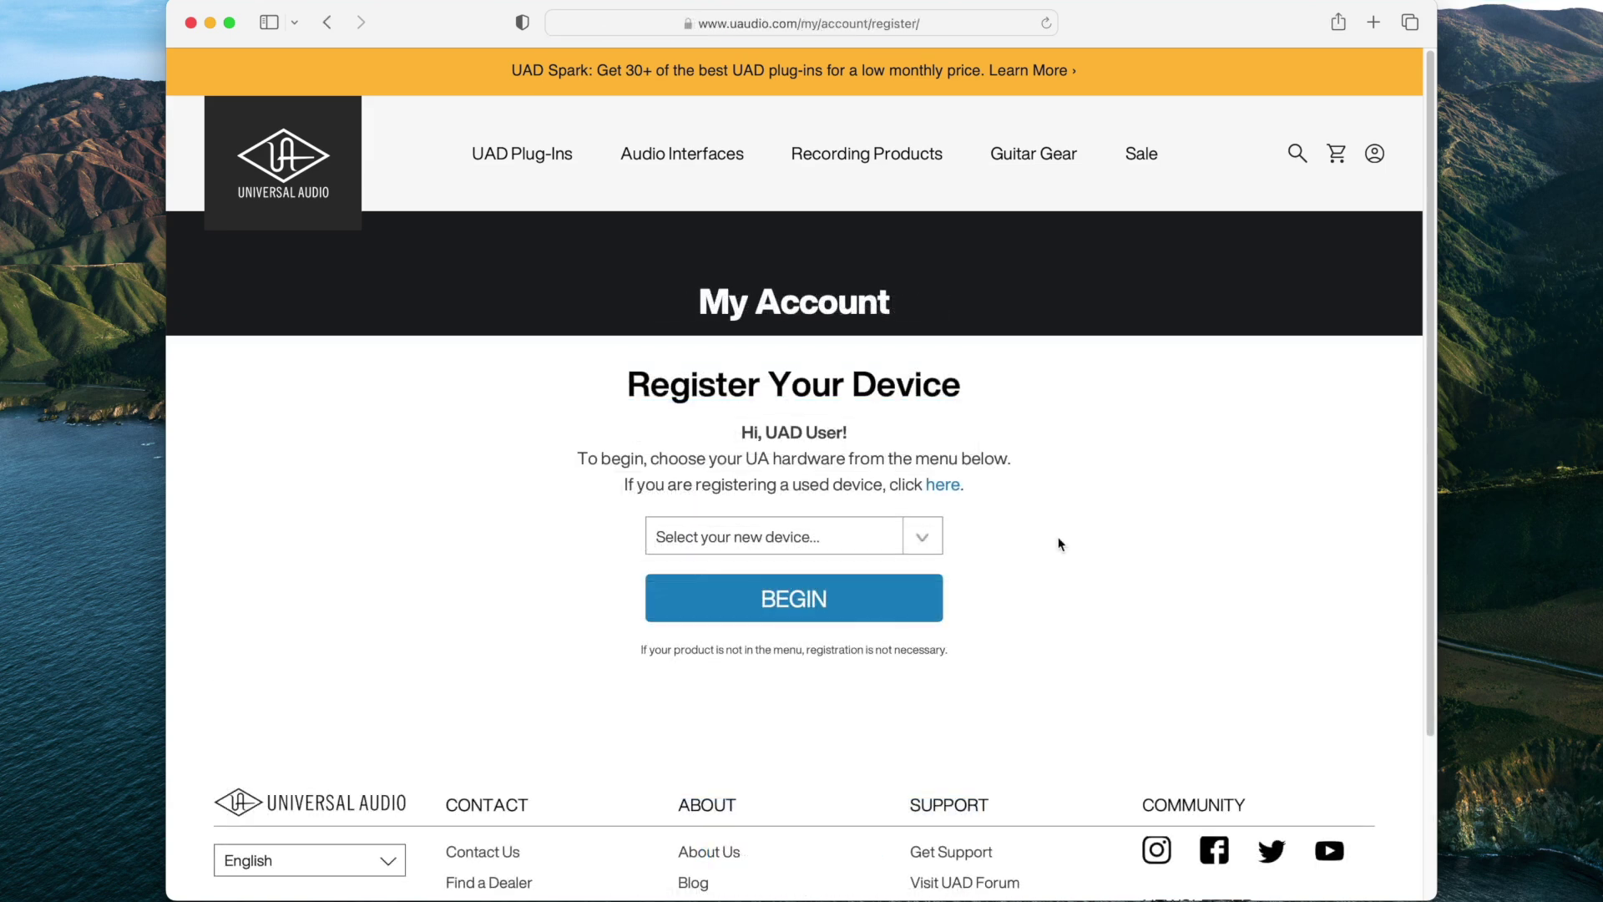
Step: Select Apollo x4 Thunderbolt as the new device and begin its registration
click(933, 539)
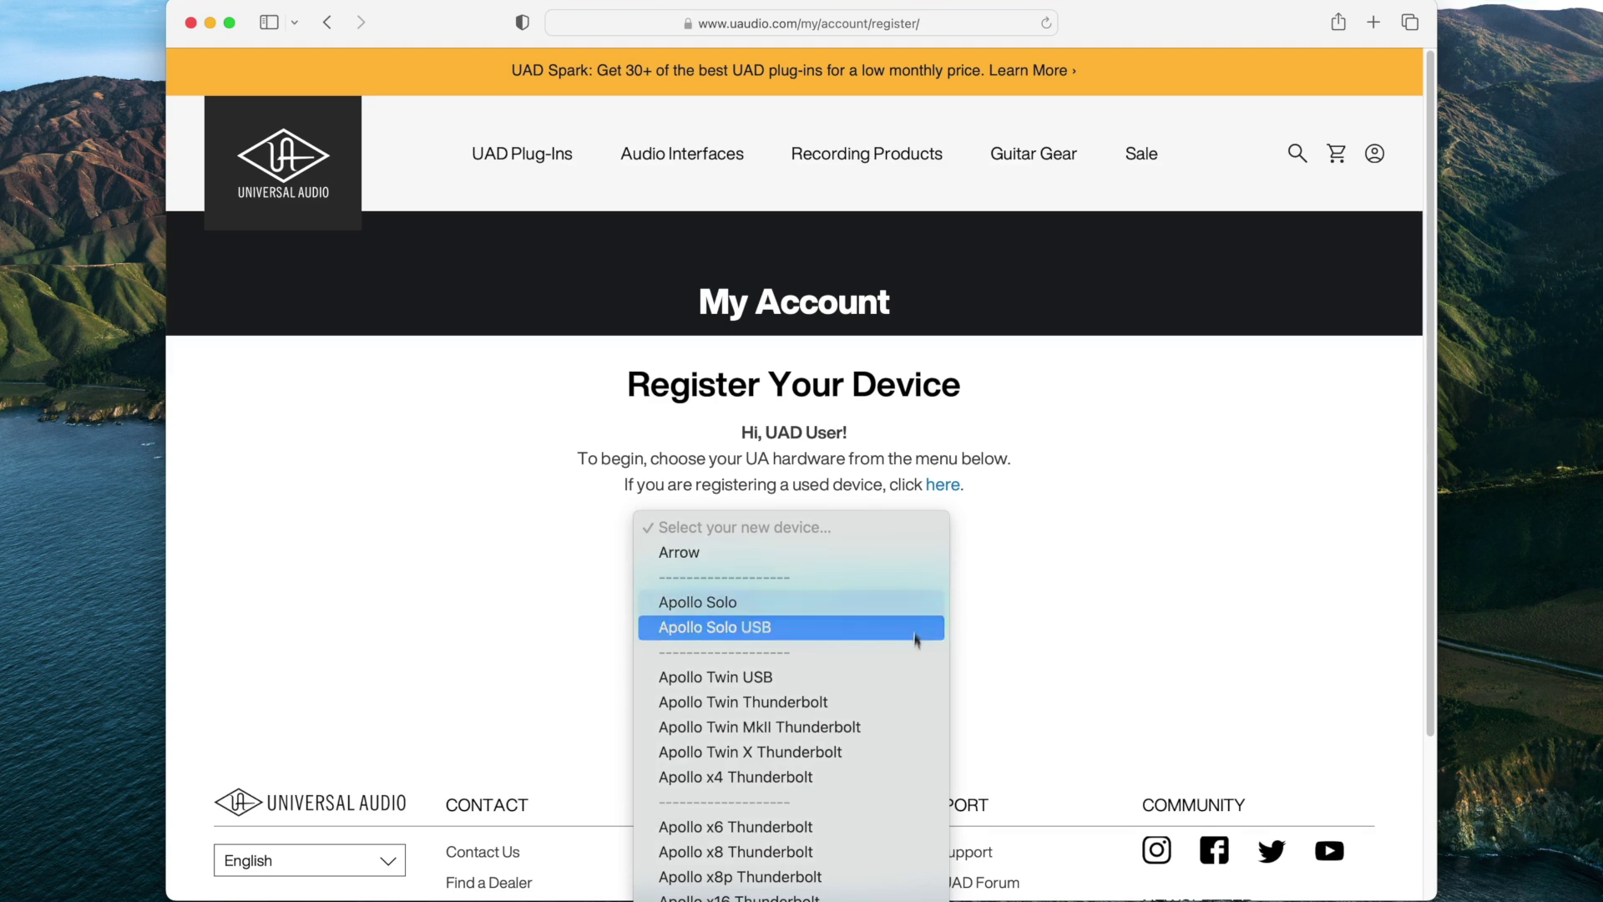
click(907, 775)
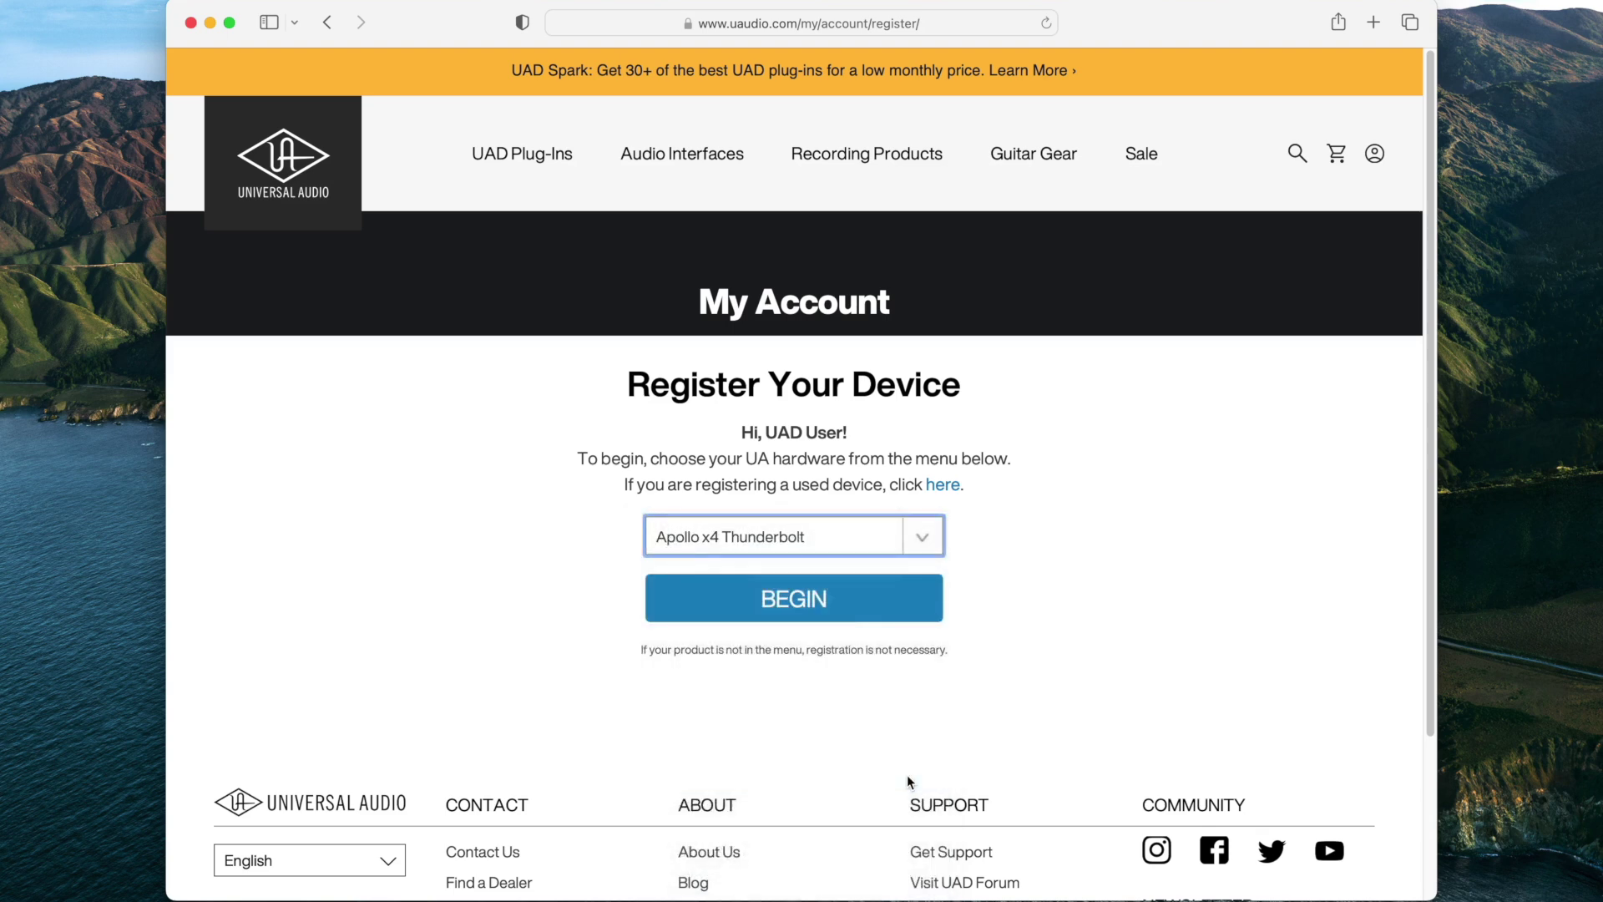
click(881, 606)
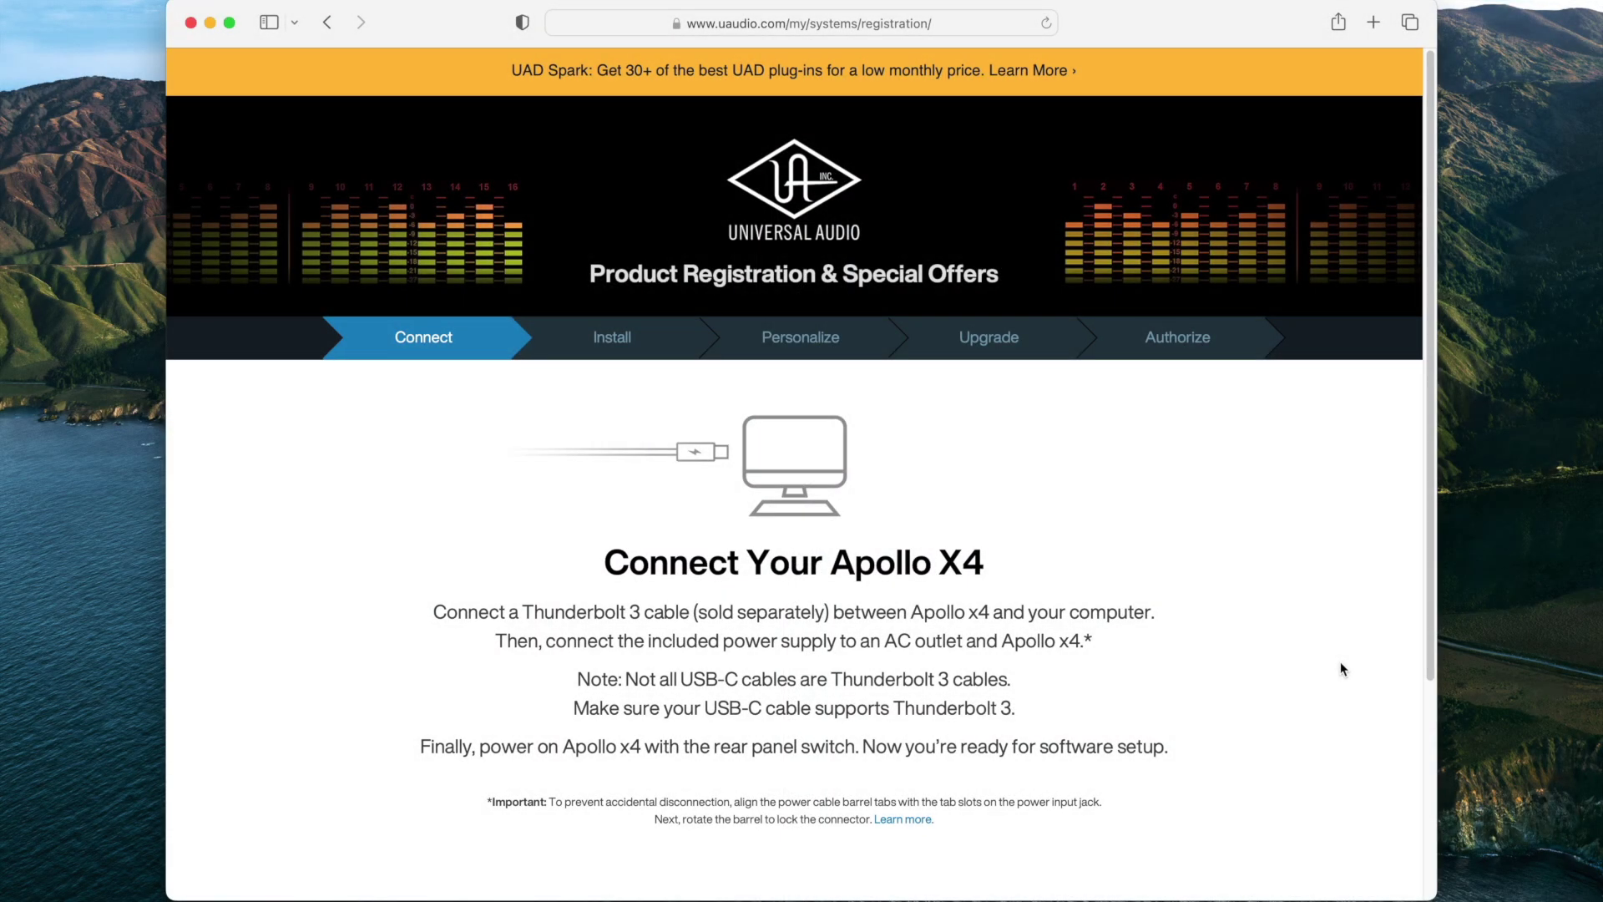
Step: Continue past the Connect Your Apollo X4 cabling instructions to the Install step
scroll(1342, 668, down, 5)
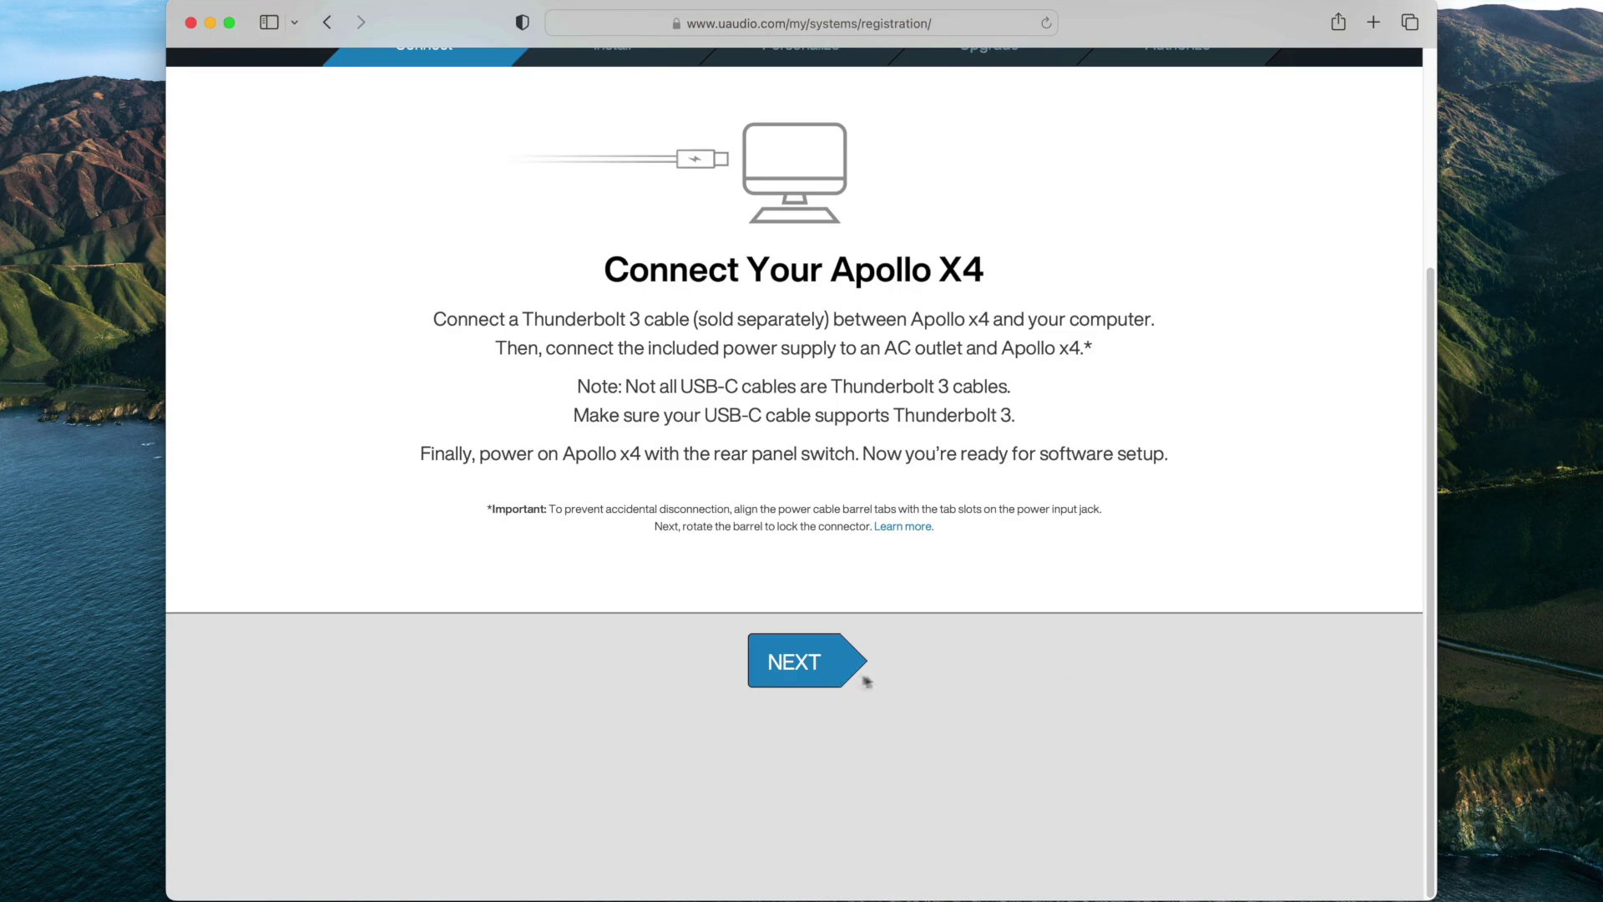
click(823, 682)
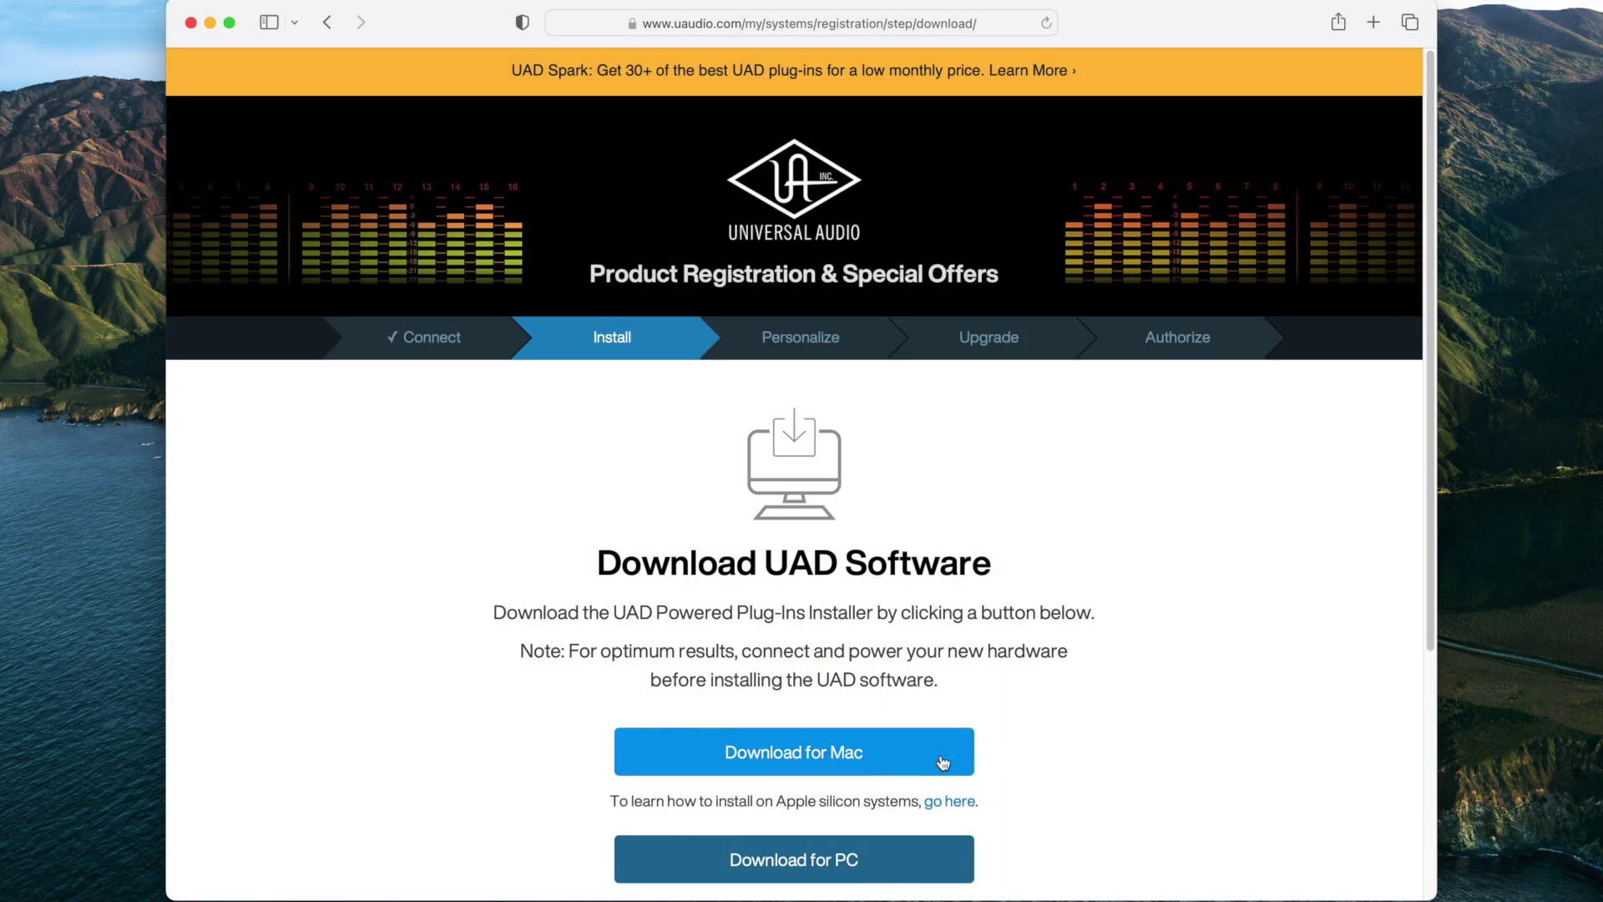
Step: Download the UAD software for Mac without LUNA and advance to installation instructions
click(943, 762)
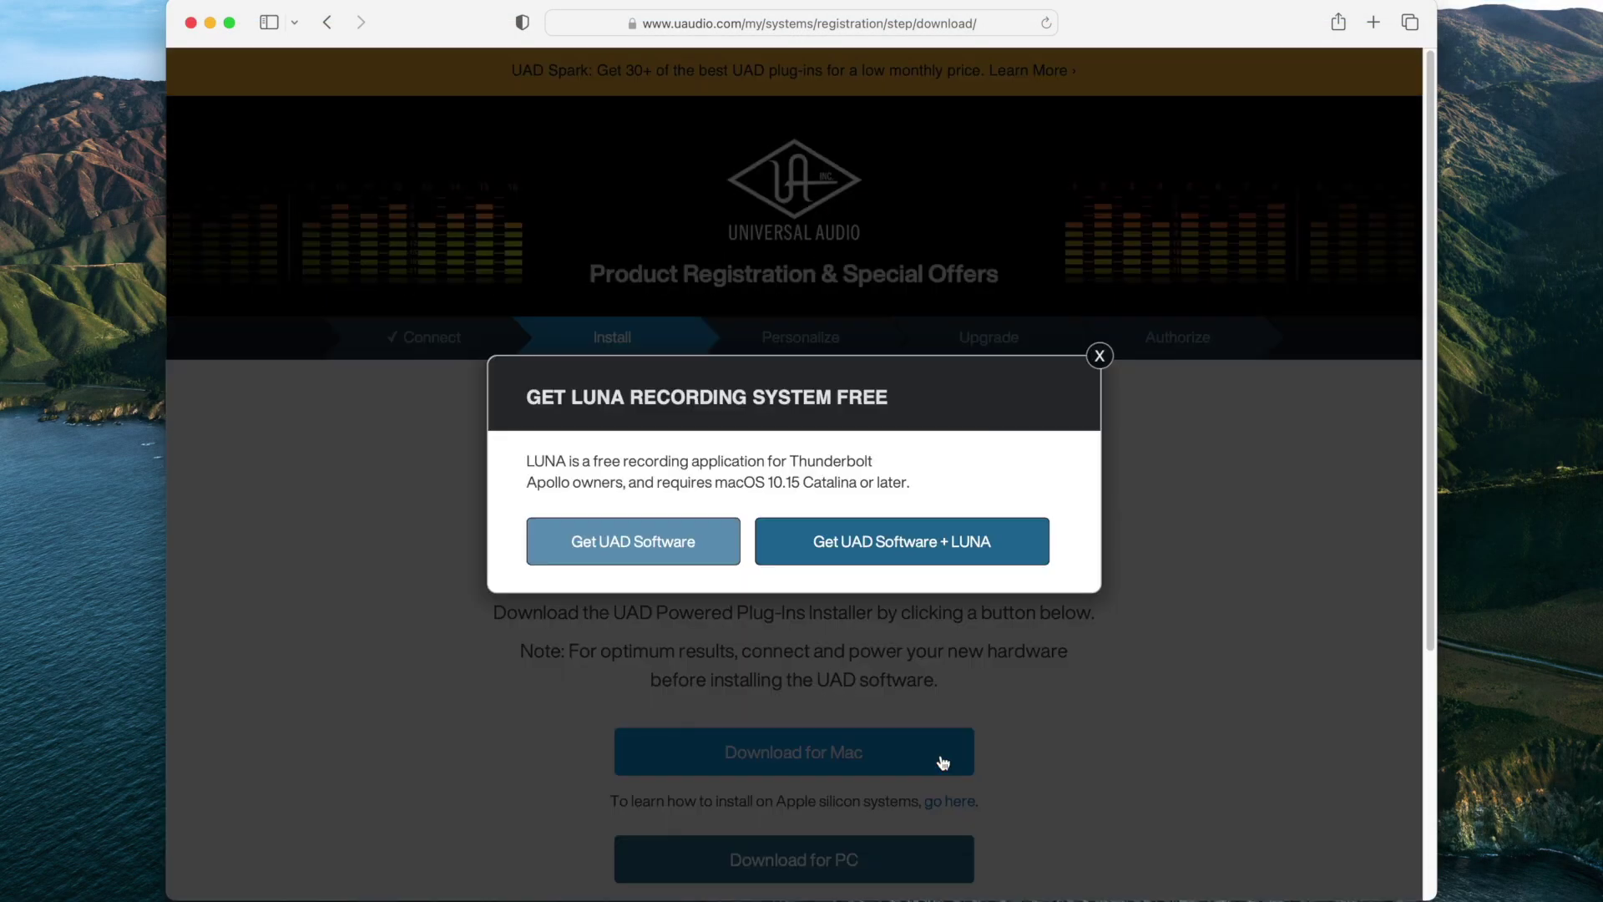
click(719, 552)
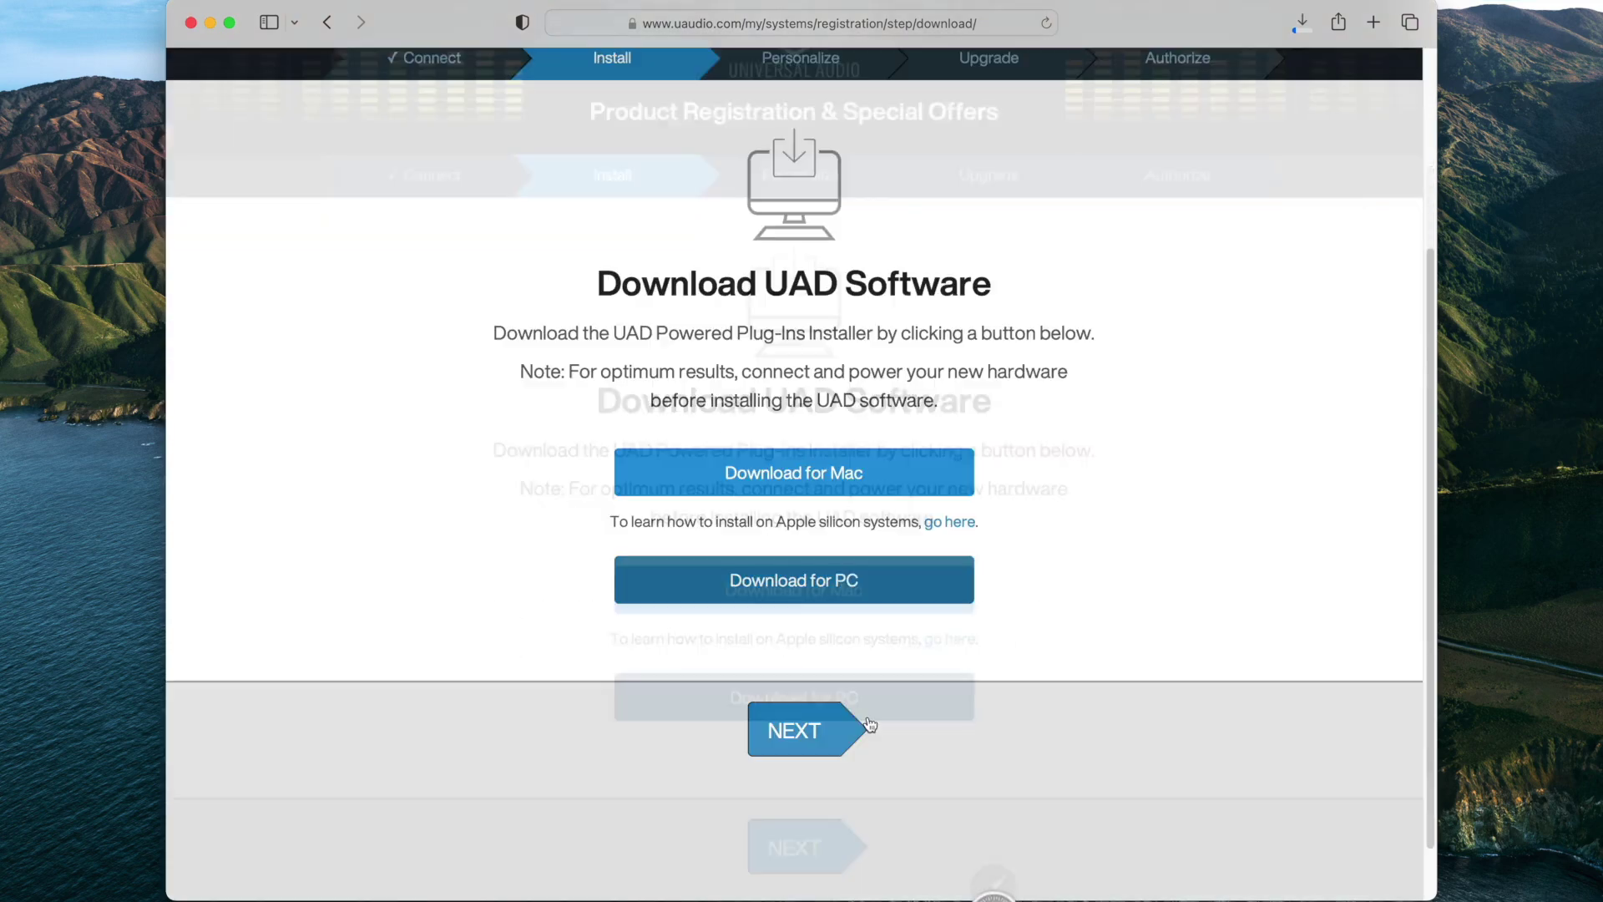
click(835, 734)
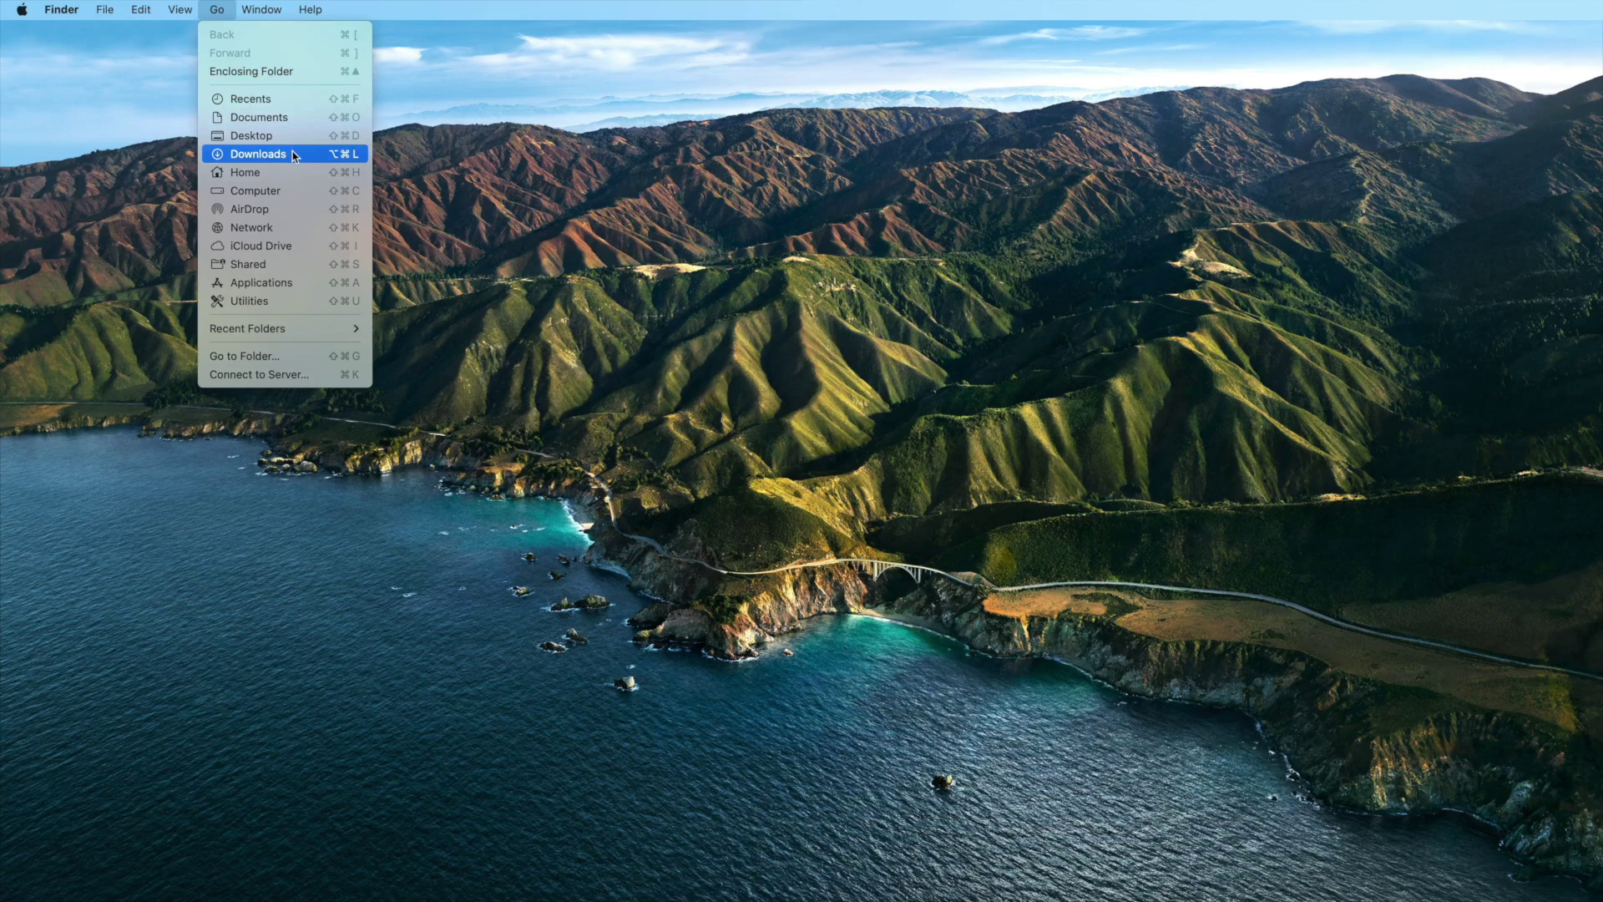
Step: Extract UAD-v10.2.3-Mac.zip from Downloads and launch the UAD-v10.2.3-Mac.pkg installer
click(292, 154)
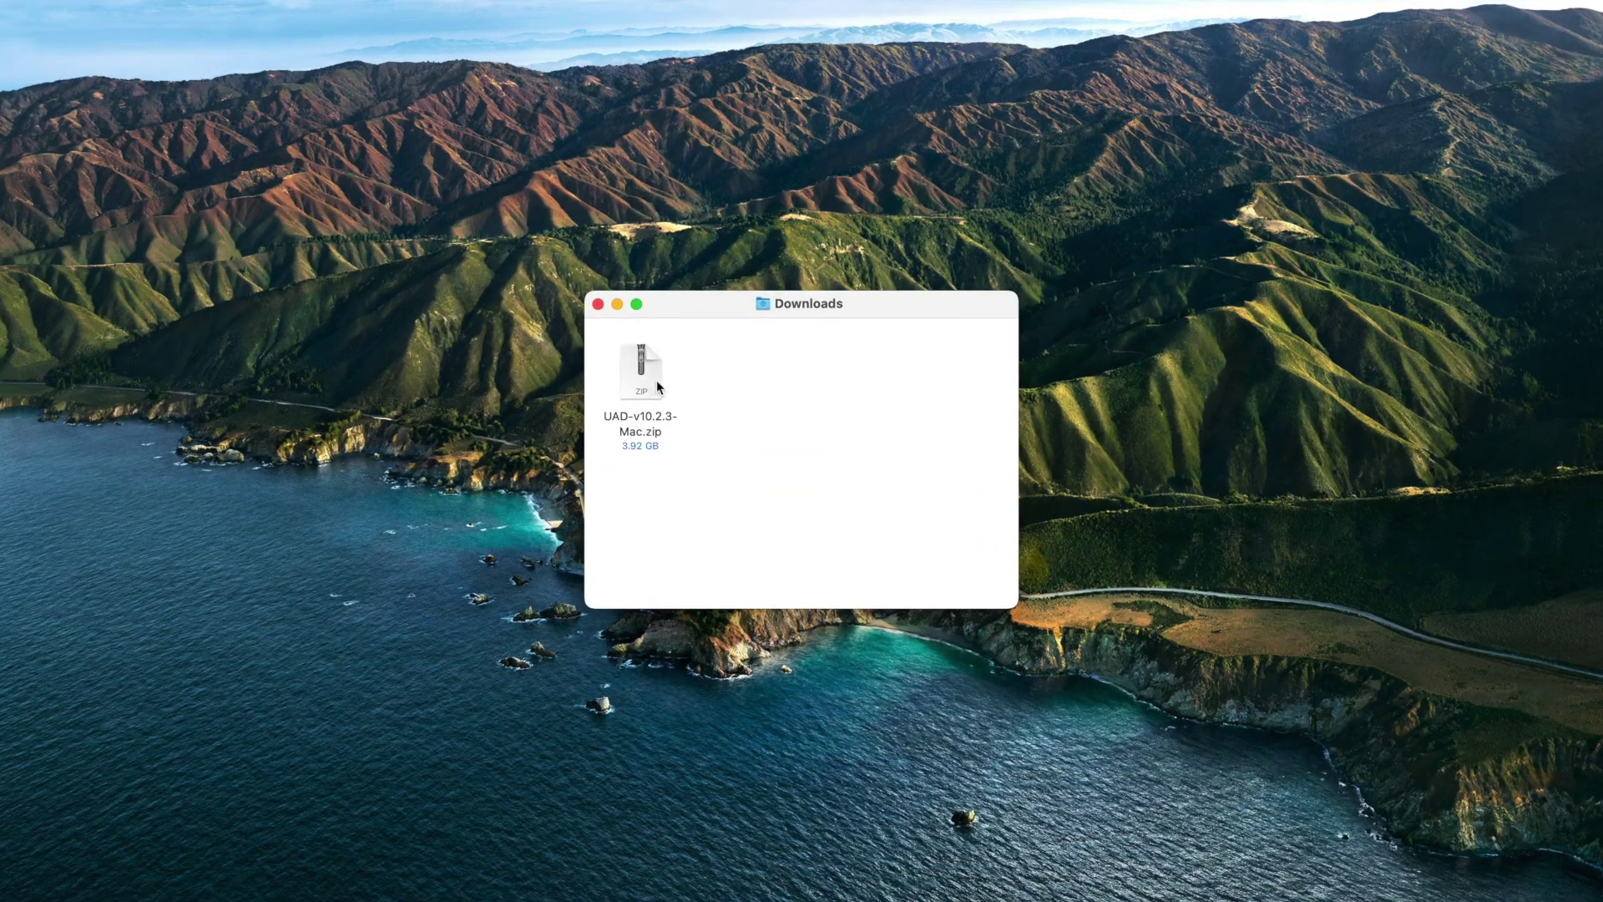
double_click(656, 380)
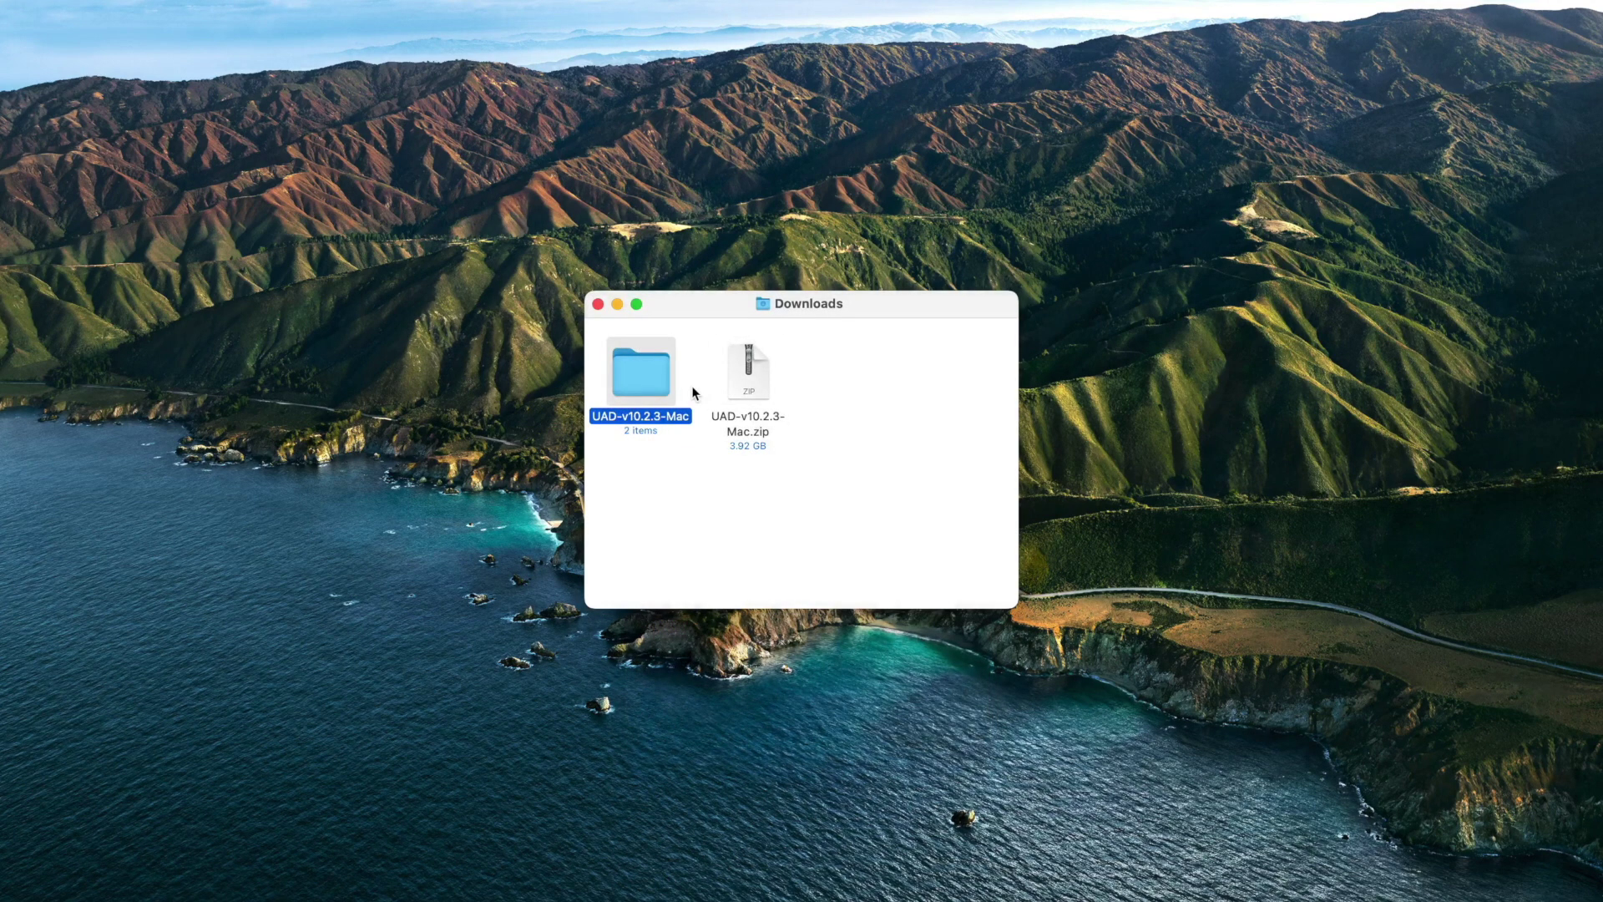
double_click(663, 384)
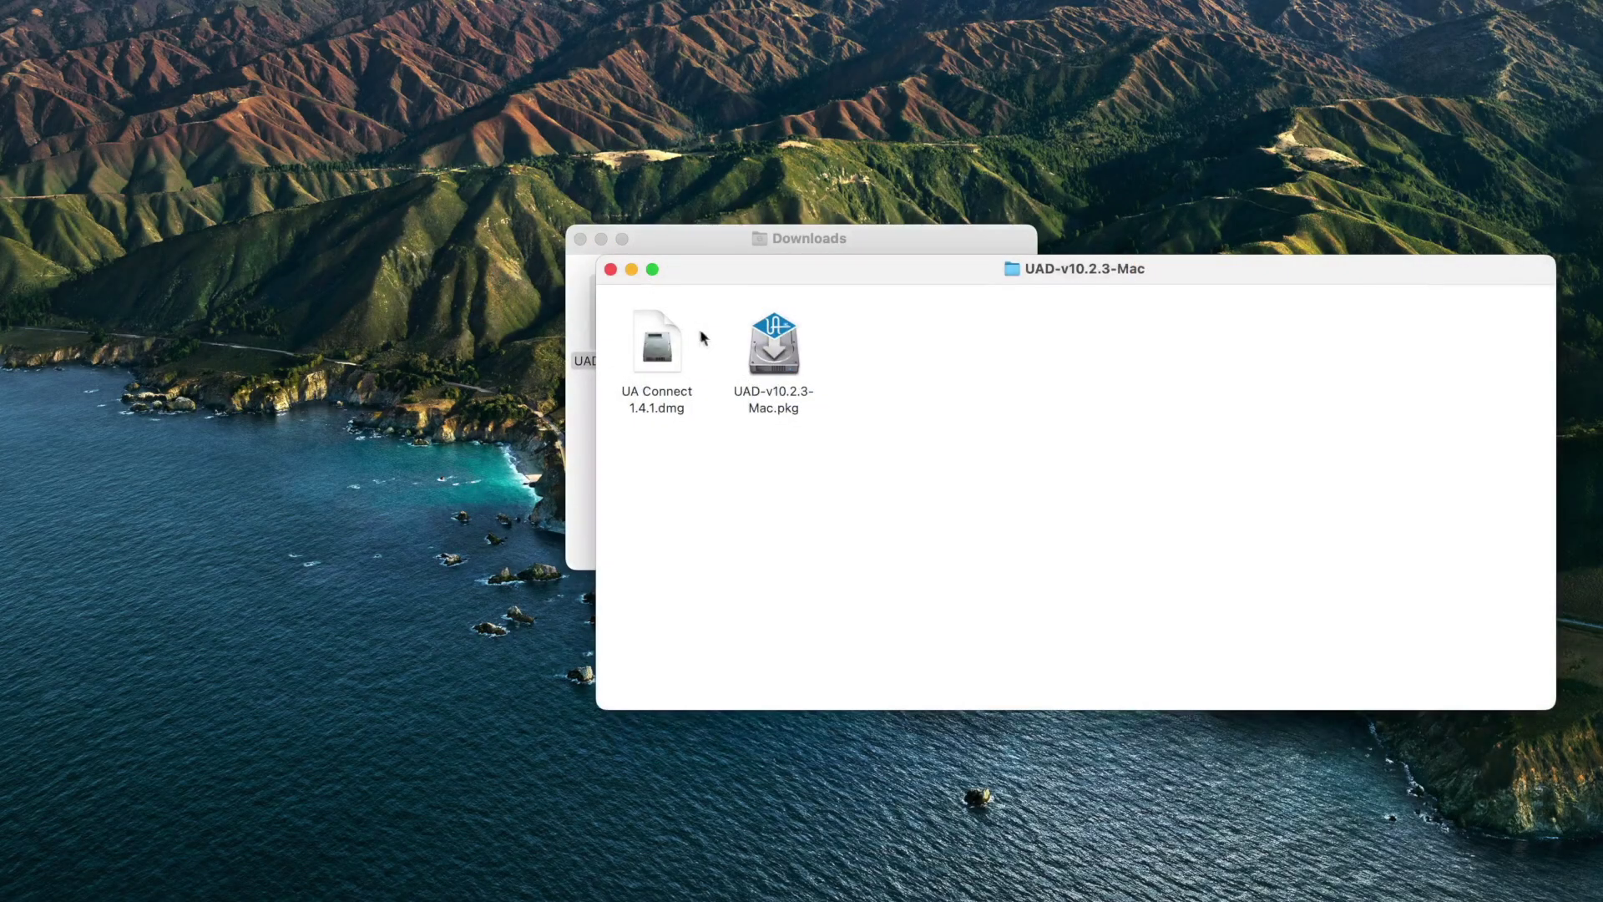
double_click(776, 340)
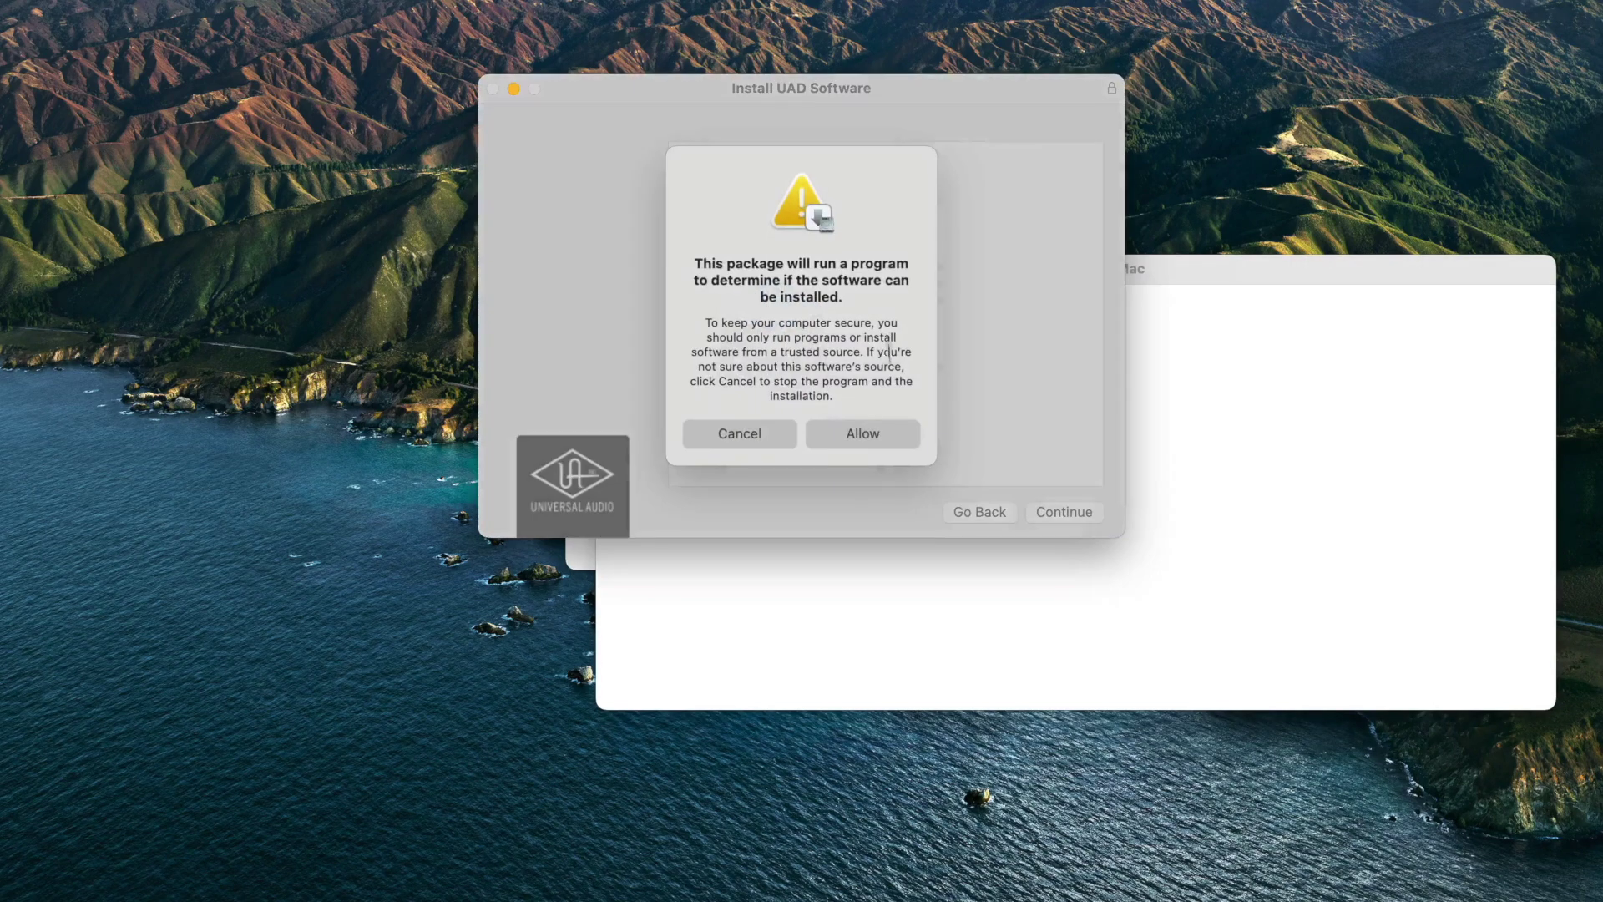
Step: Allow the compatibility check, accept the licence, install, and dismiss the Action Required alert
click(914, 439)
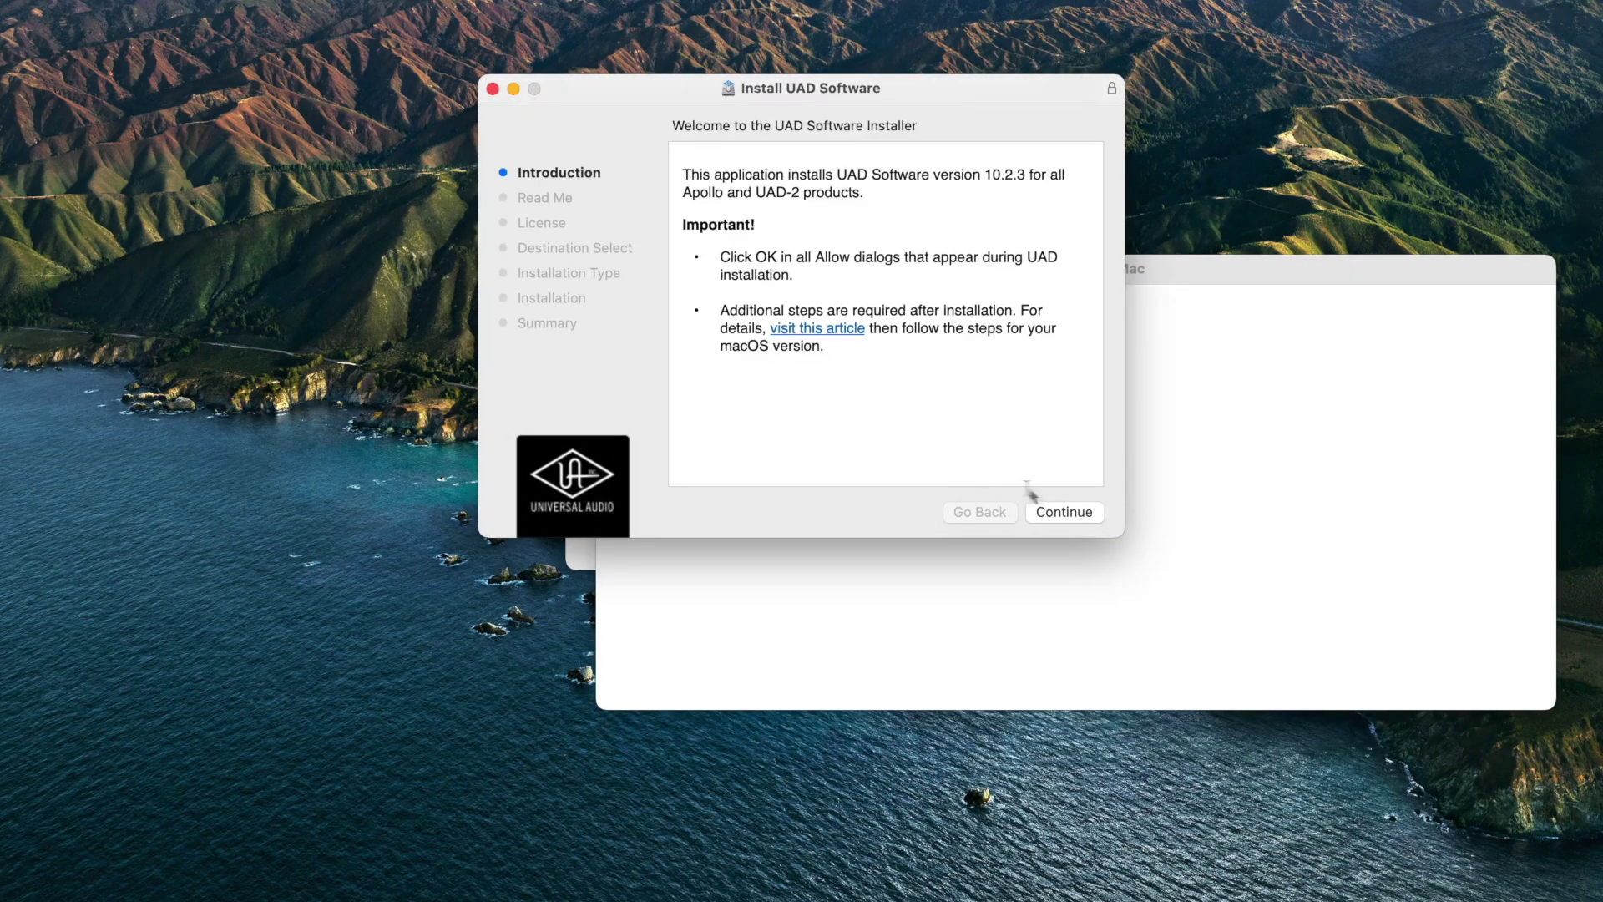
click(1069, 513)
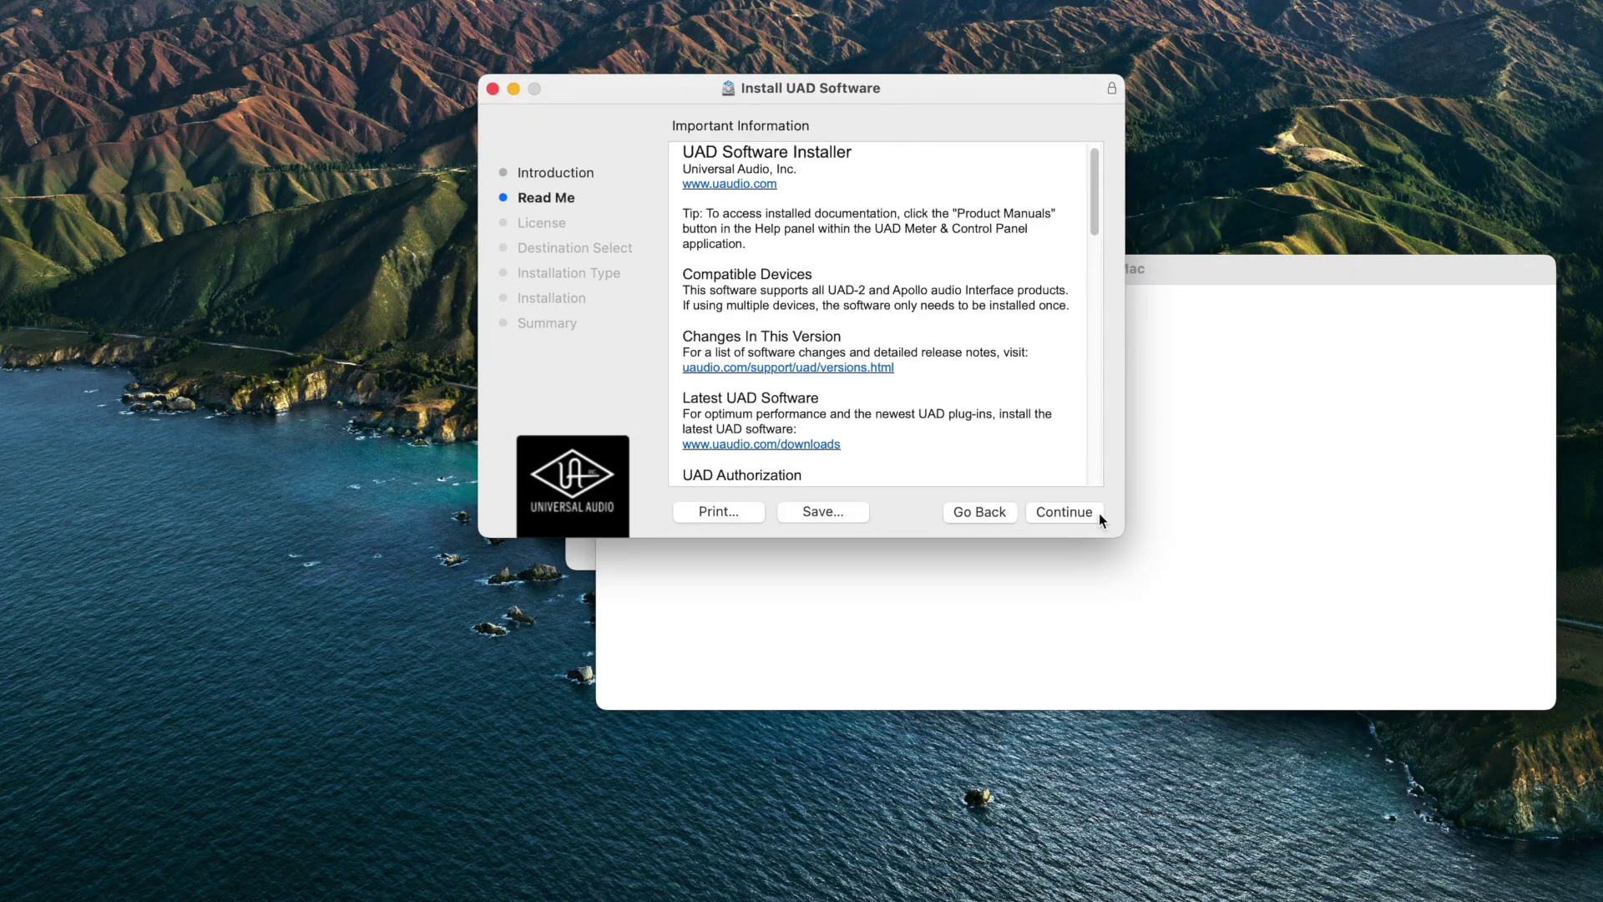
click(1099, 513)
click(1099, 513)
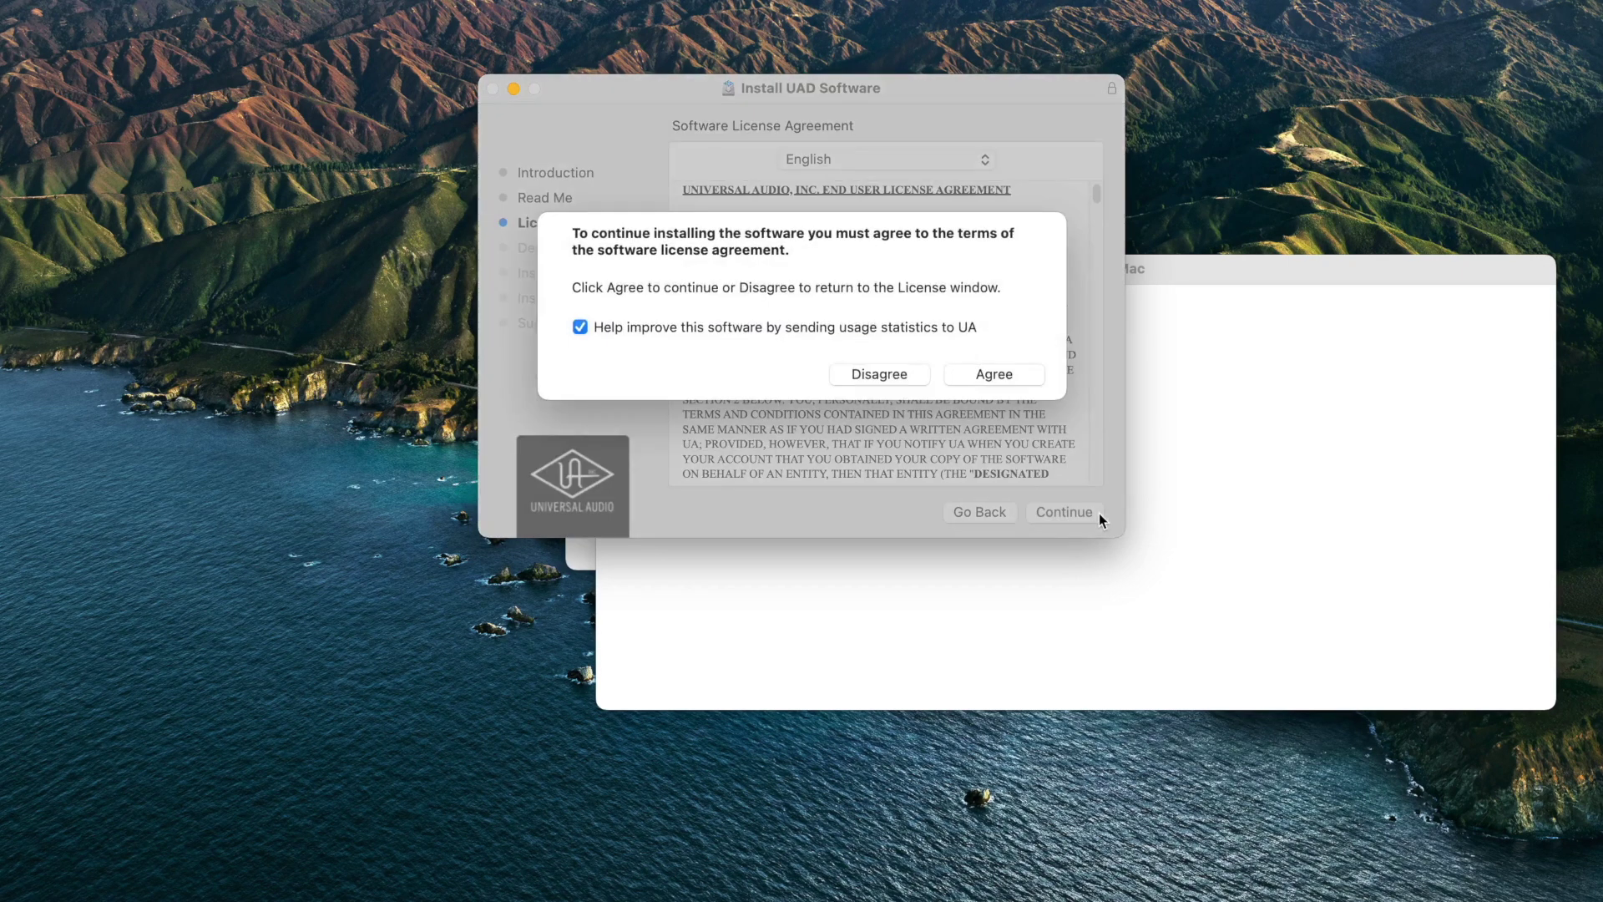
click(1024, 385)
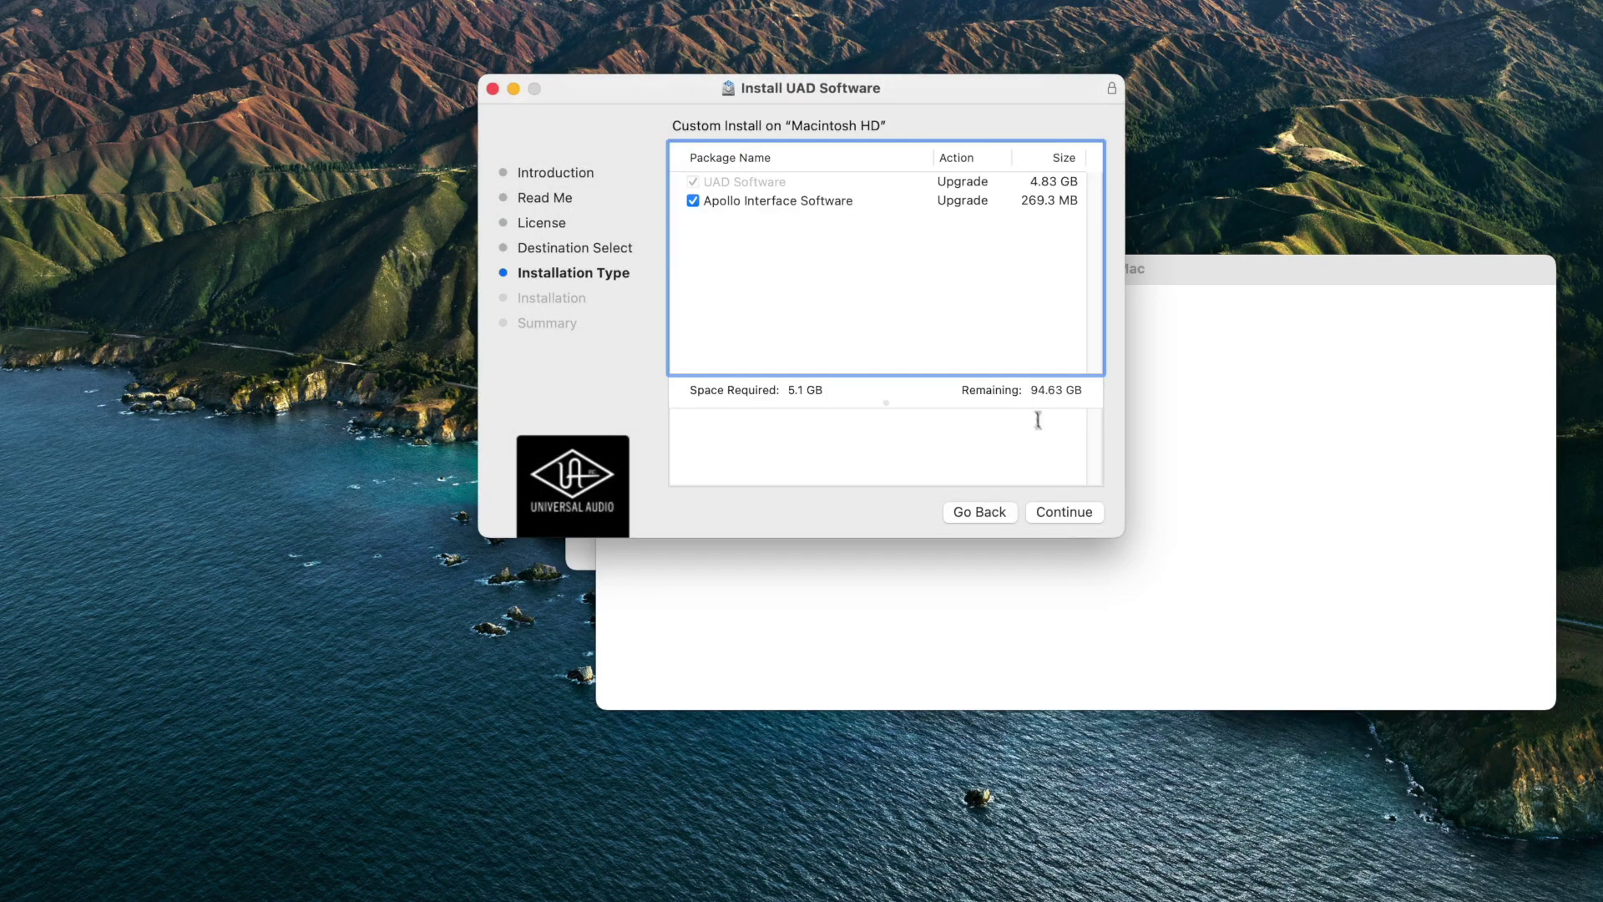
click(1097, 513)
click(1098, 514)
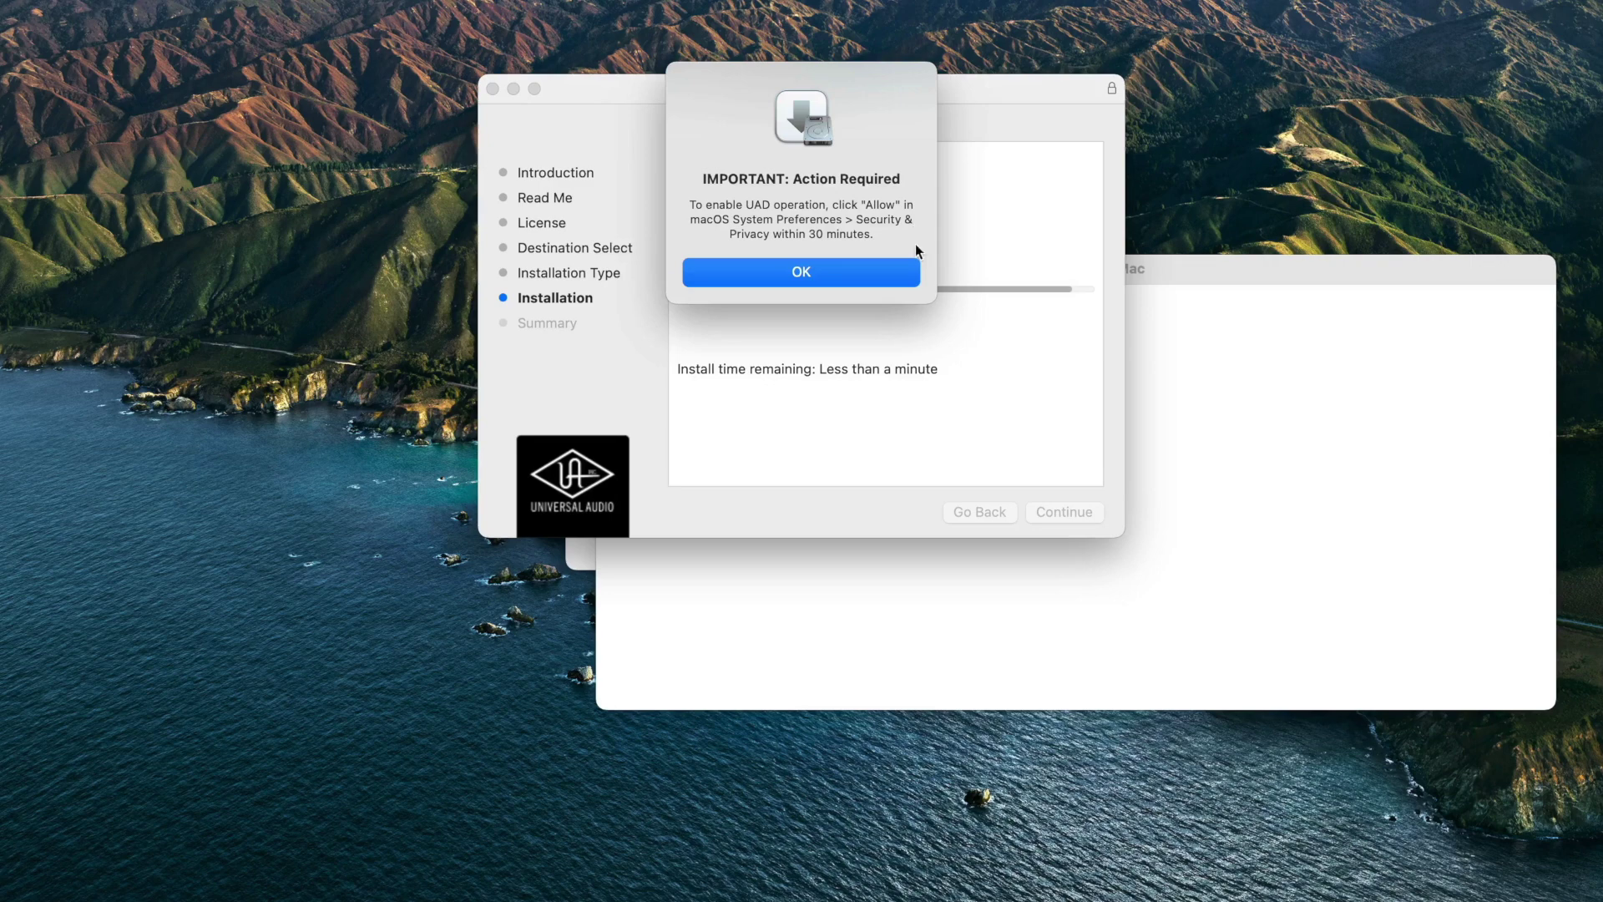
click(918, 276)
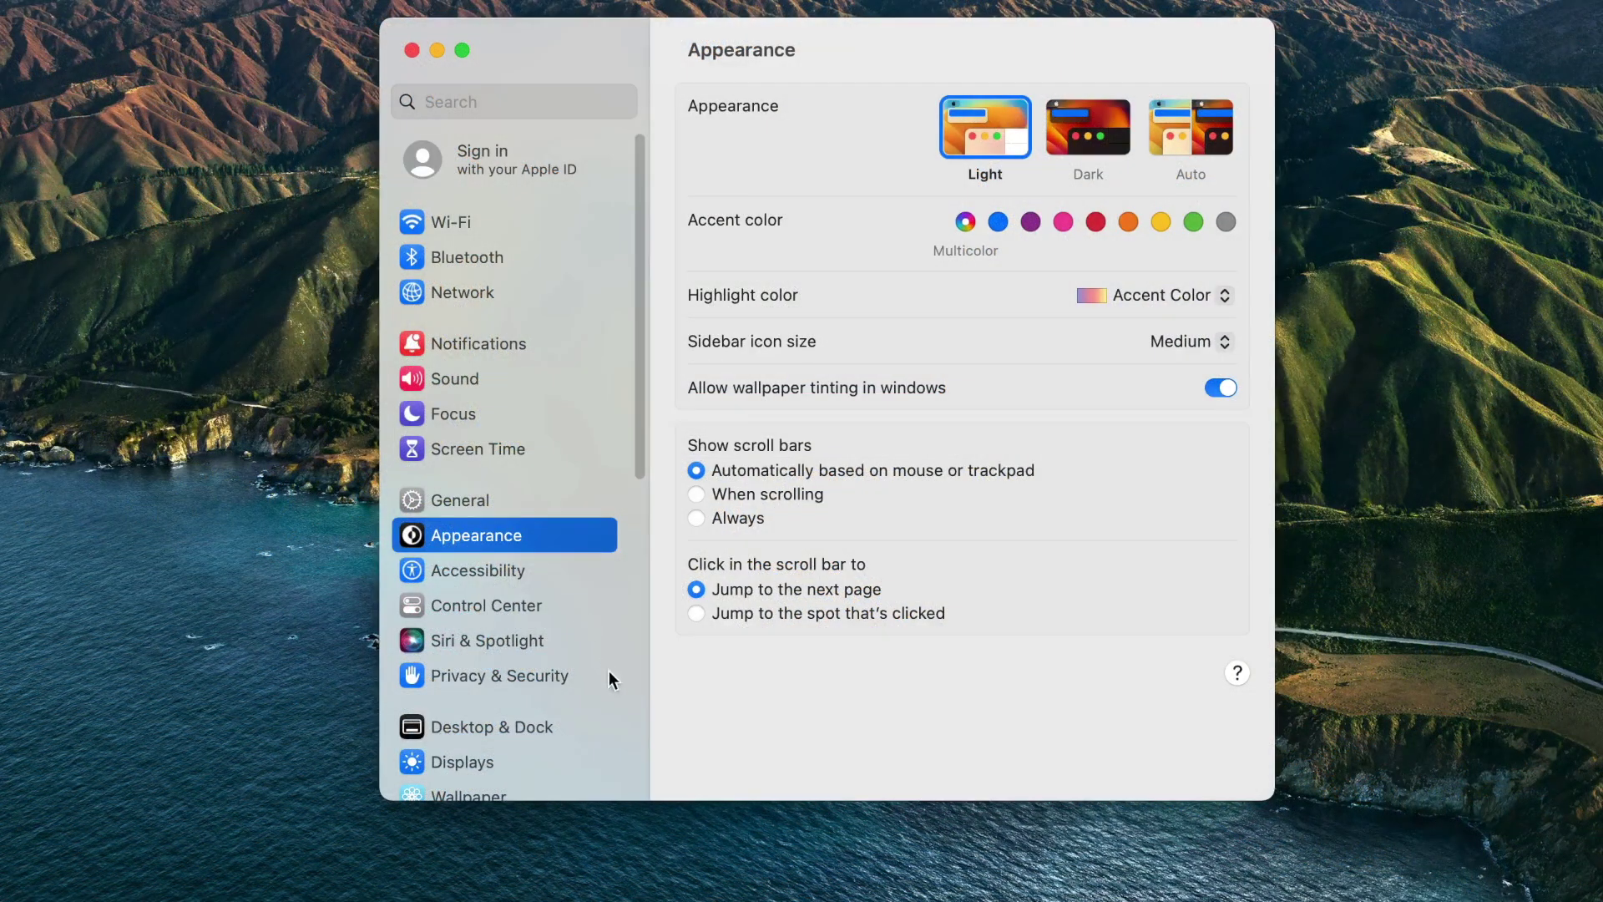
Step: In Privacy & Security, allow the blocked Universal Audio system software
click(610, 675)
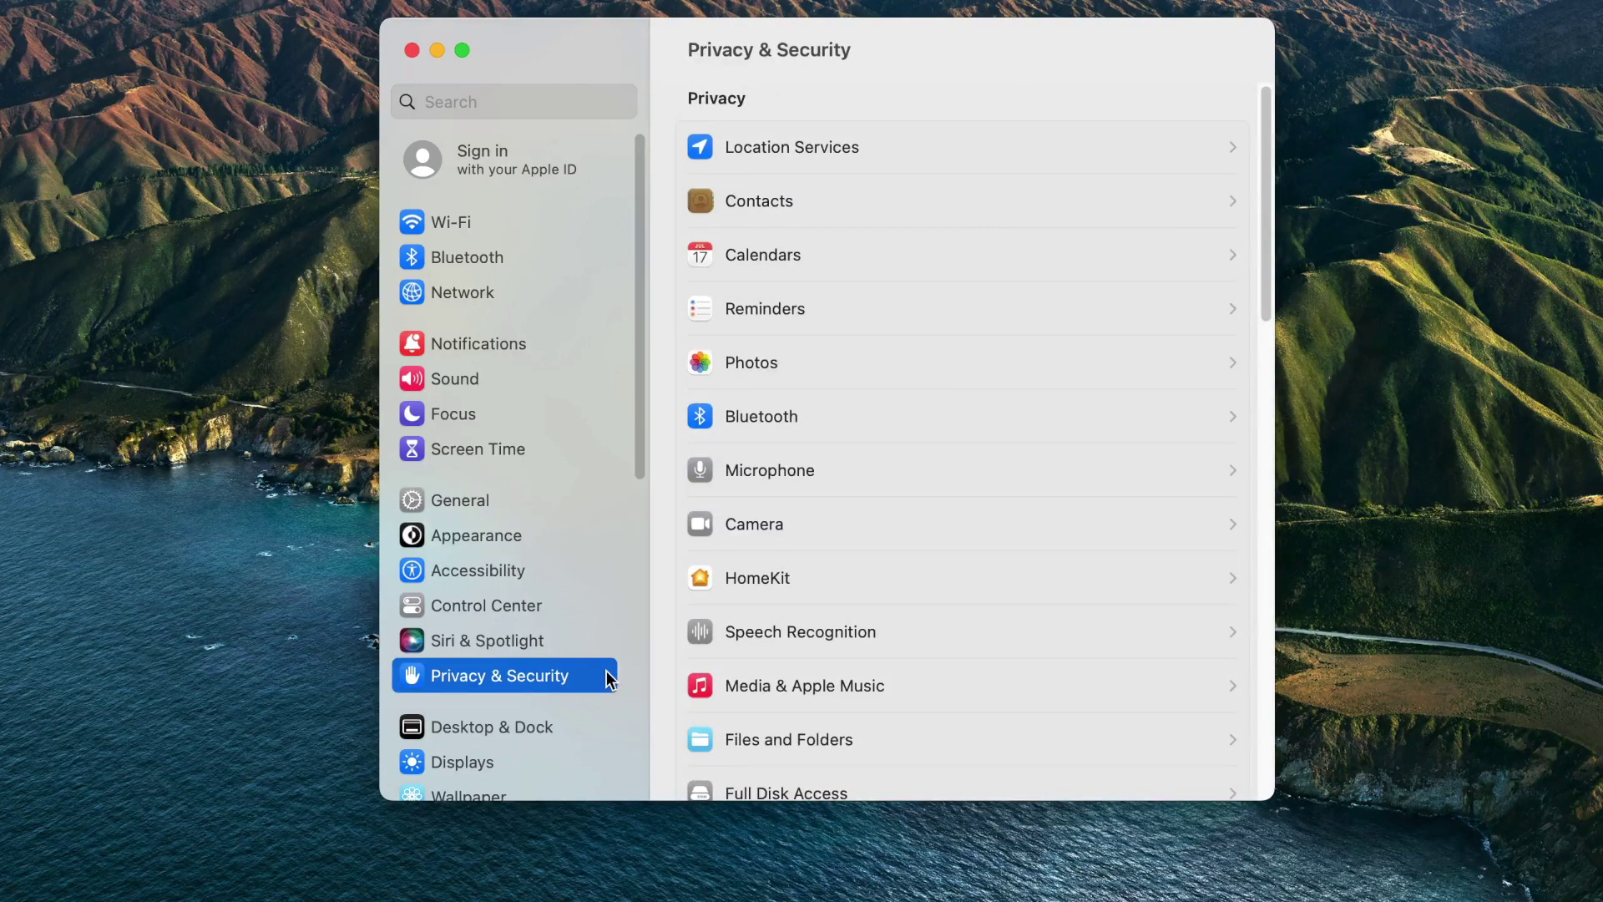
scroll(1049, 648, down, 3)
scroll(1049, 644, down, 10)
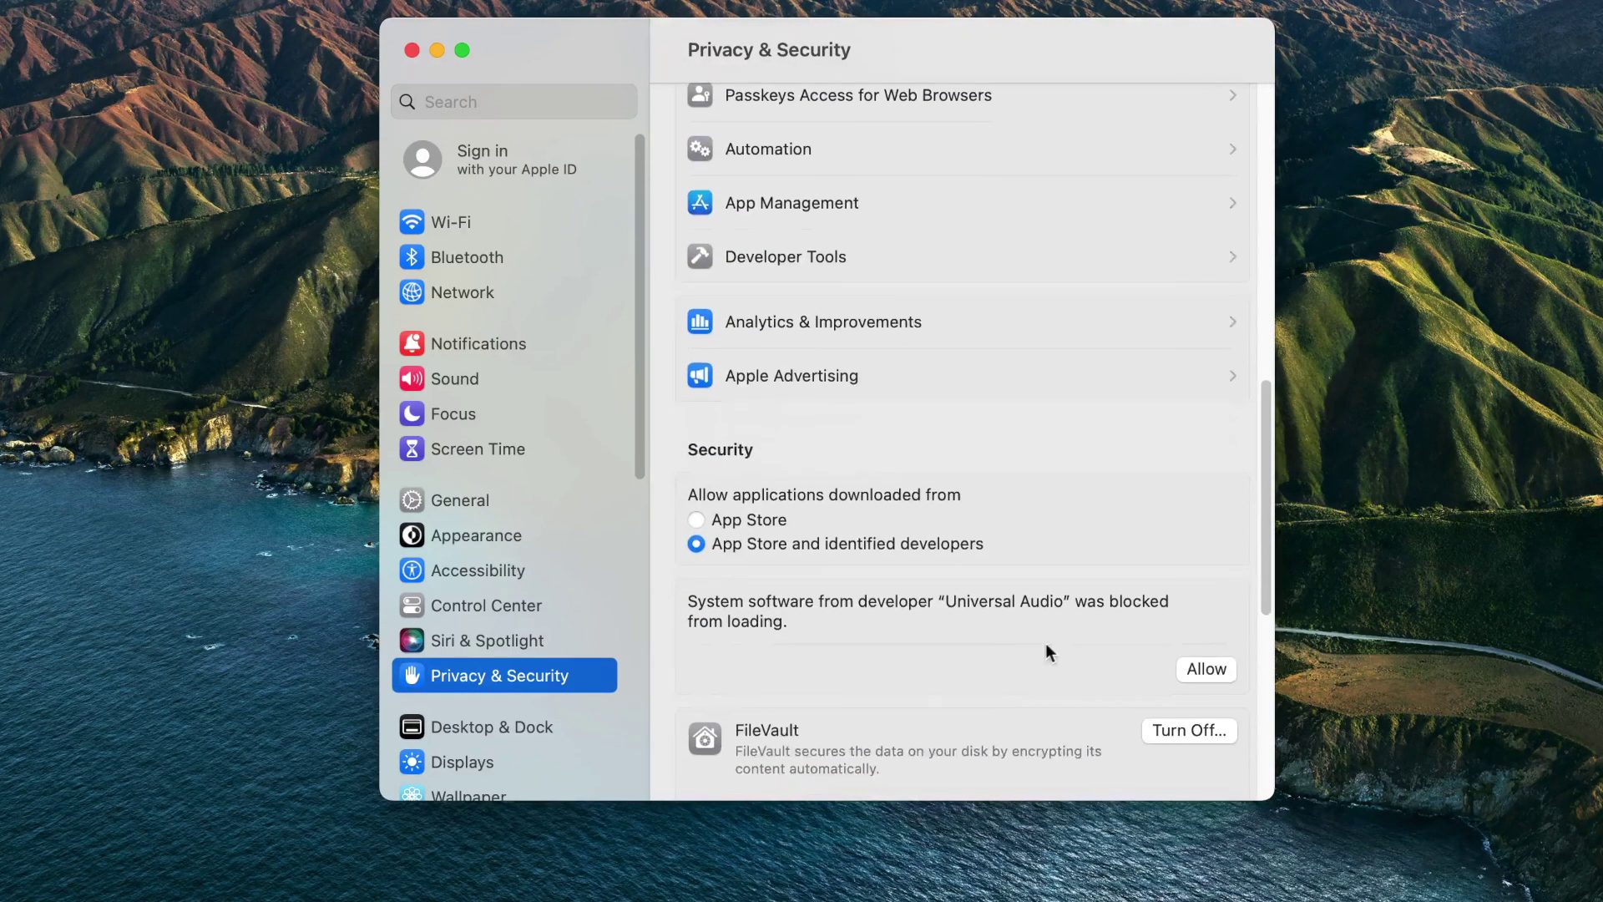
click(1223, 673)
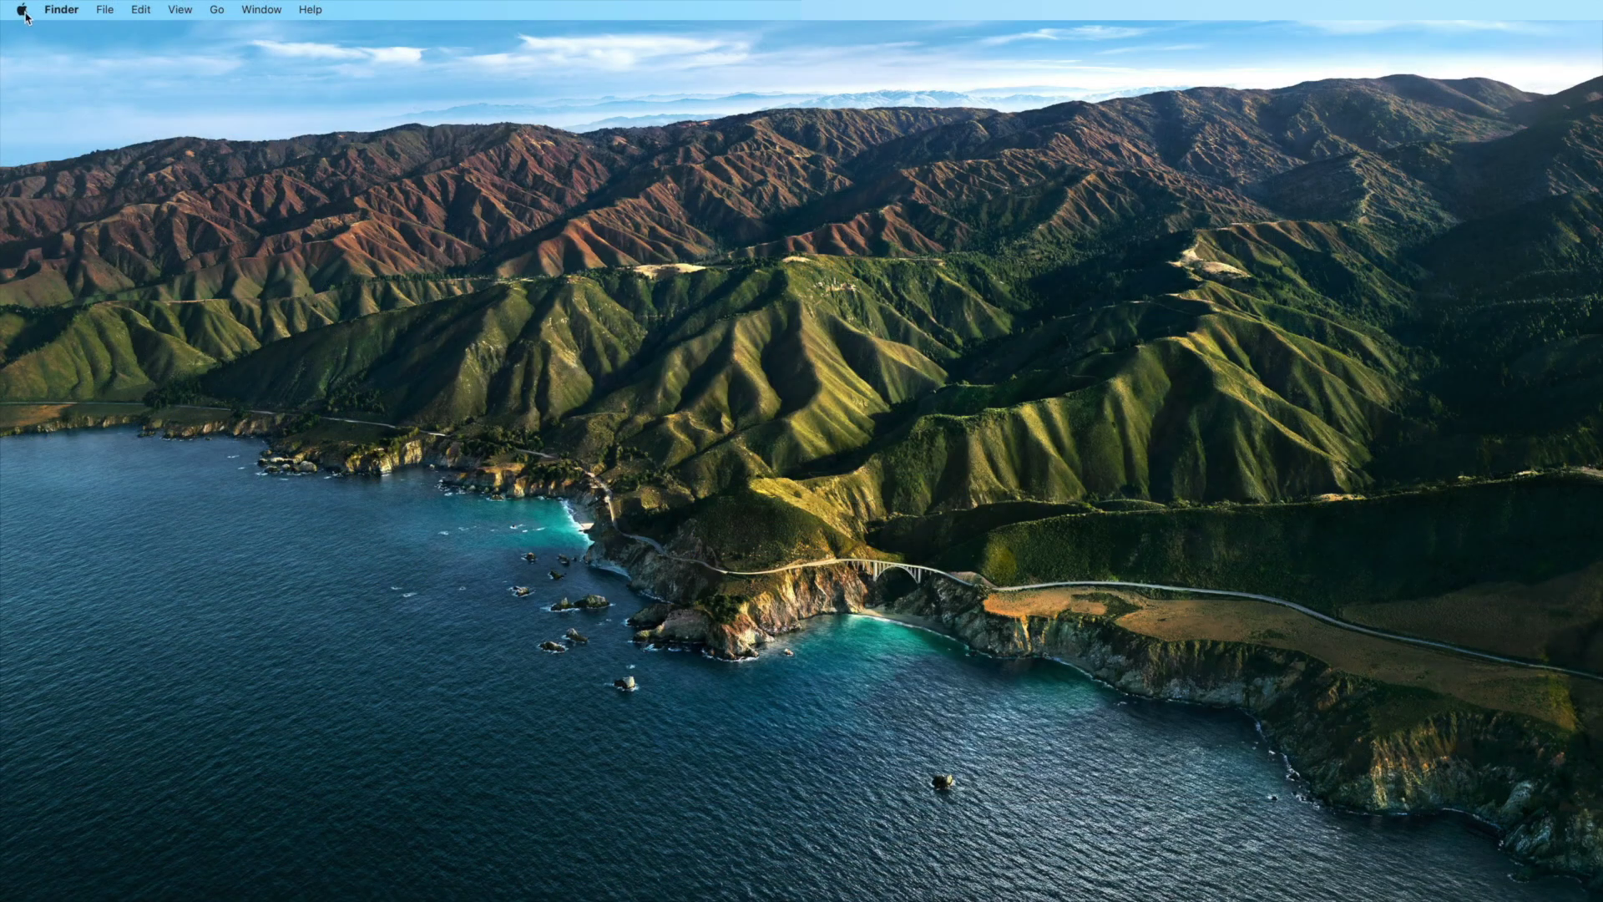
Step: Open Security & Privacy in System Preferences and unlock it with the admin password
click(23, 10)
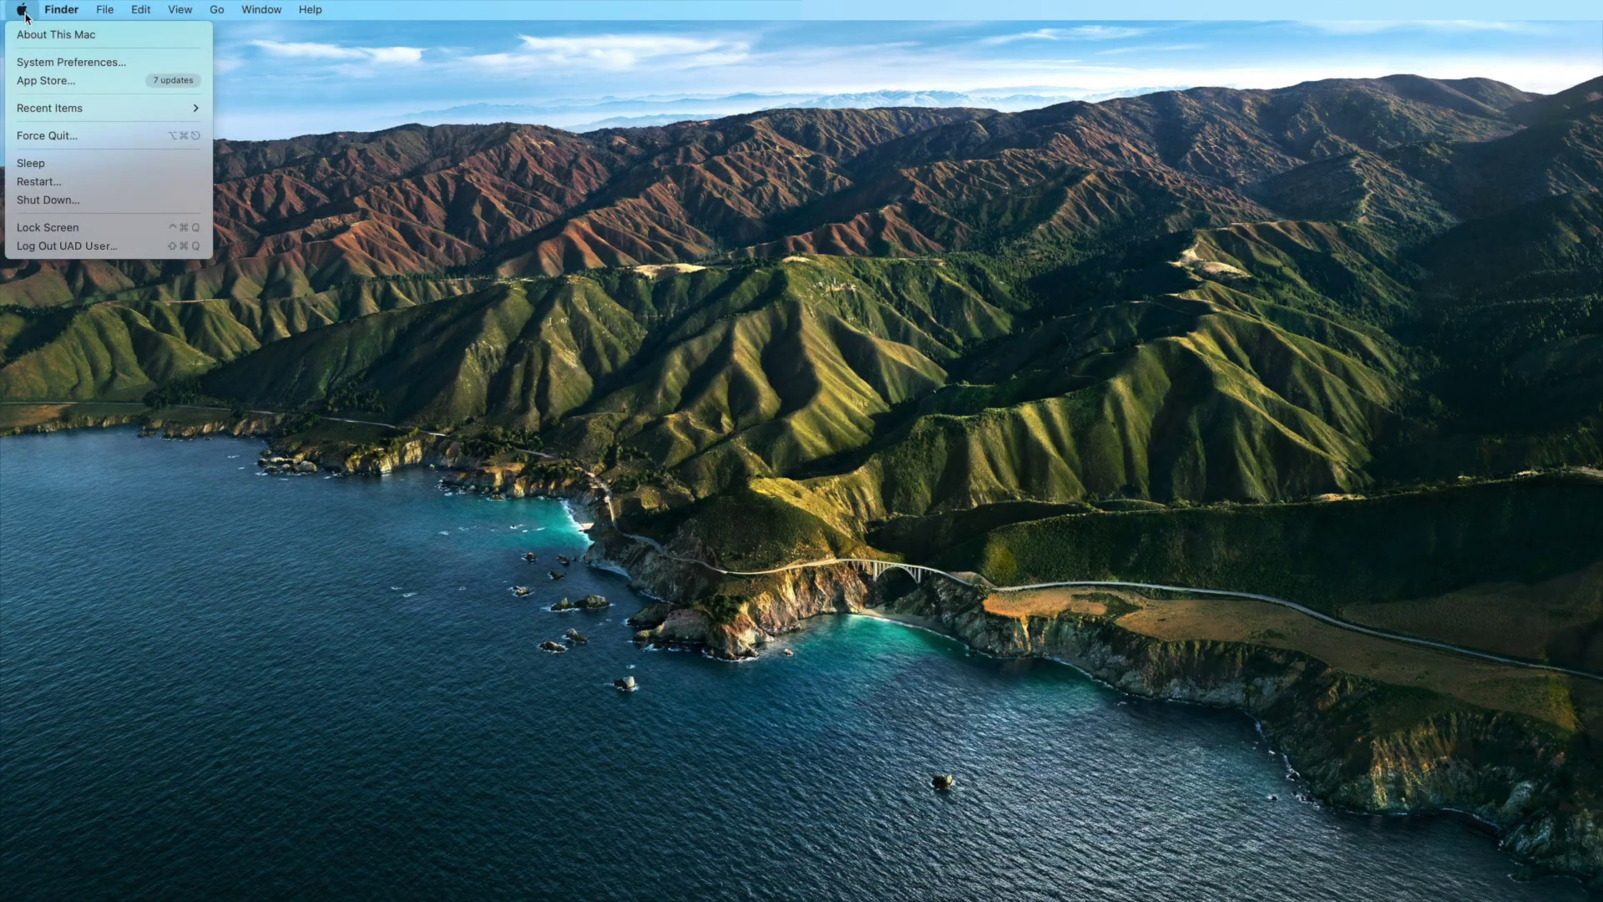
click(161, 66)
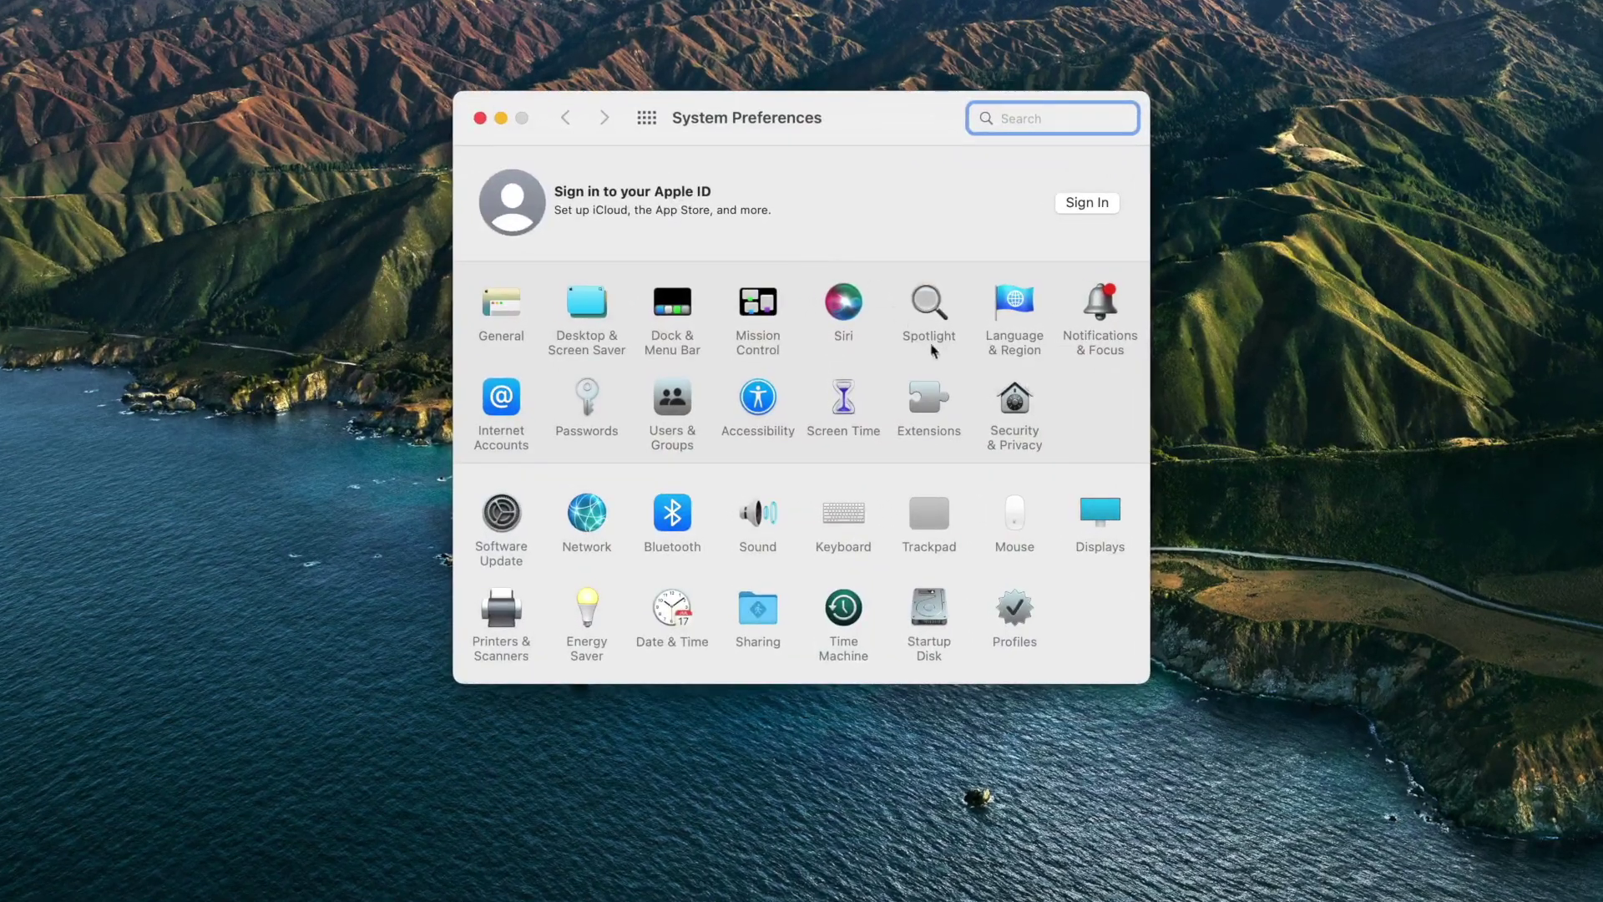
click(1003, 408)
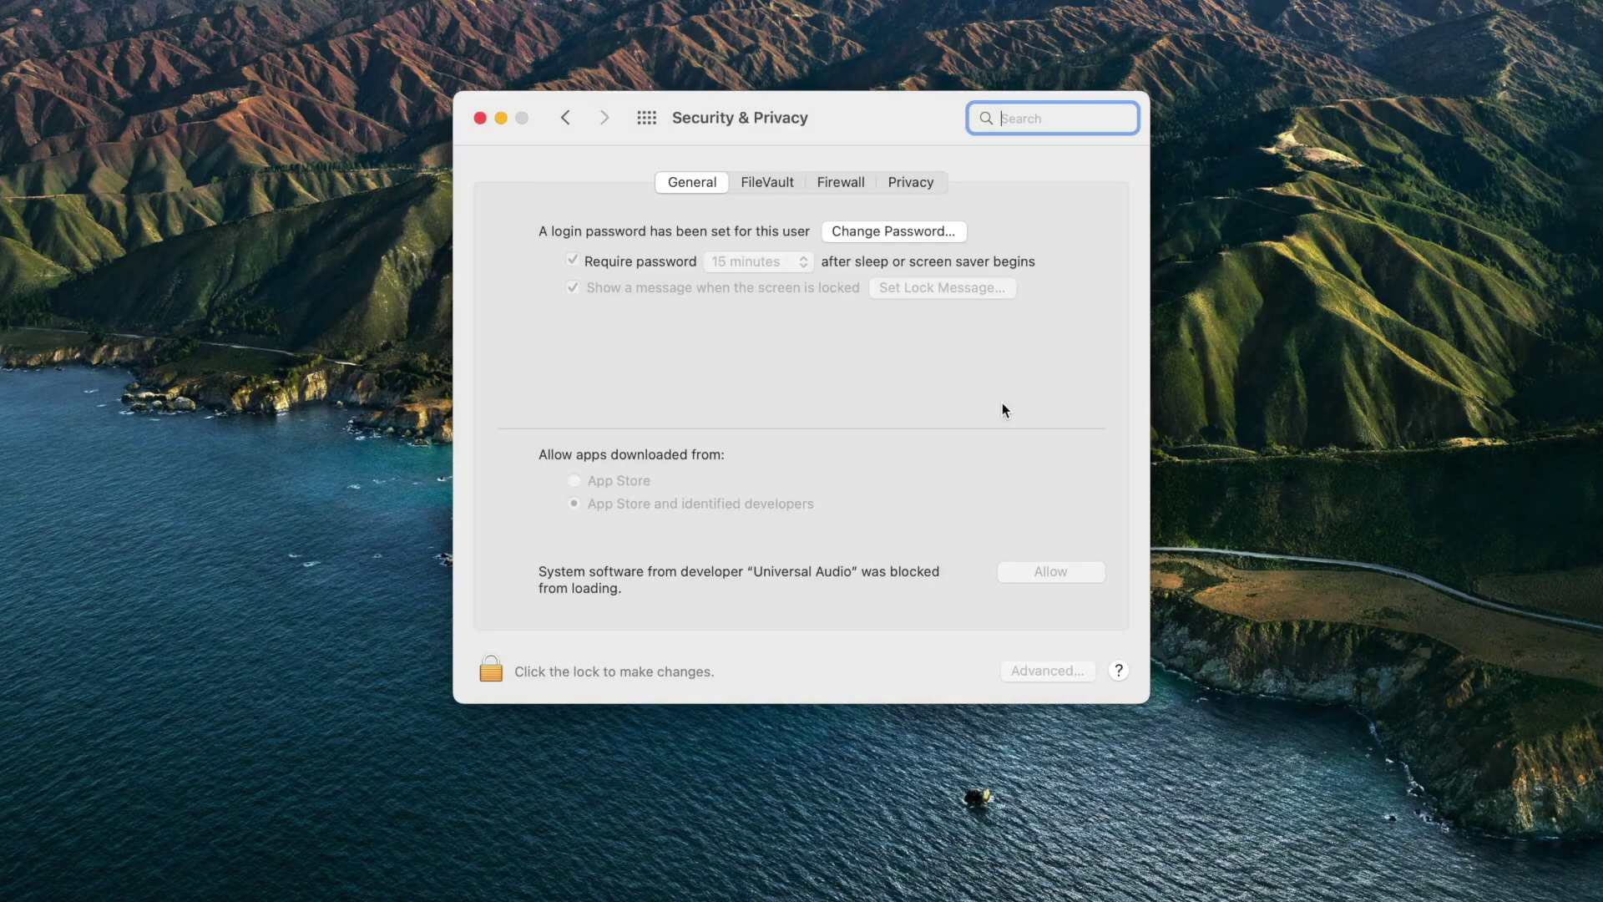
click(494, 668)
text(•••)
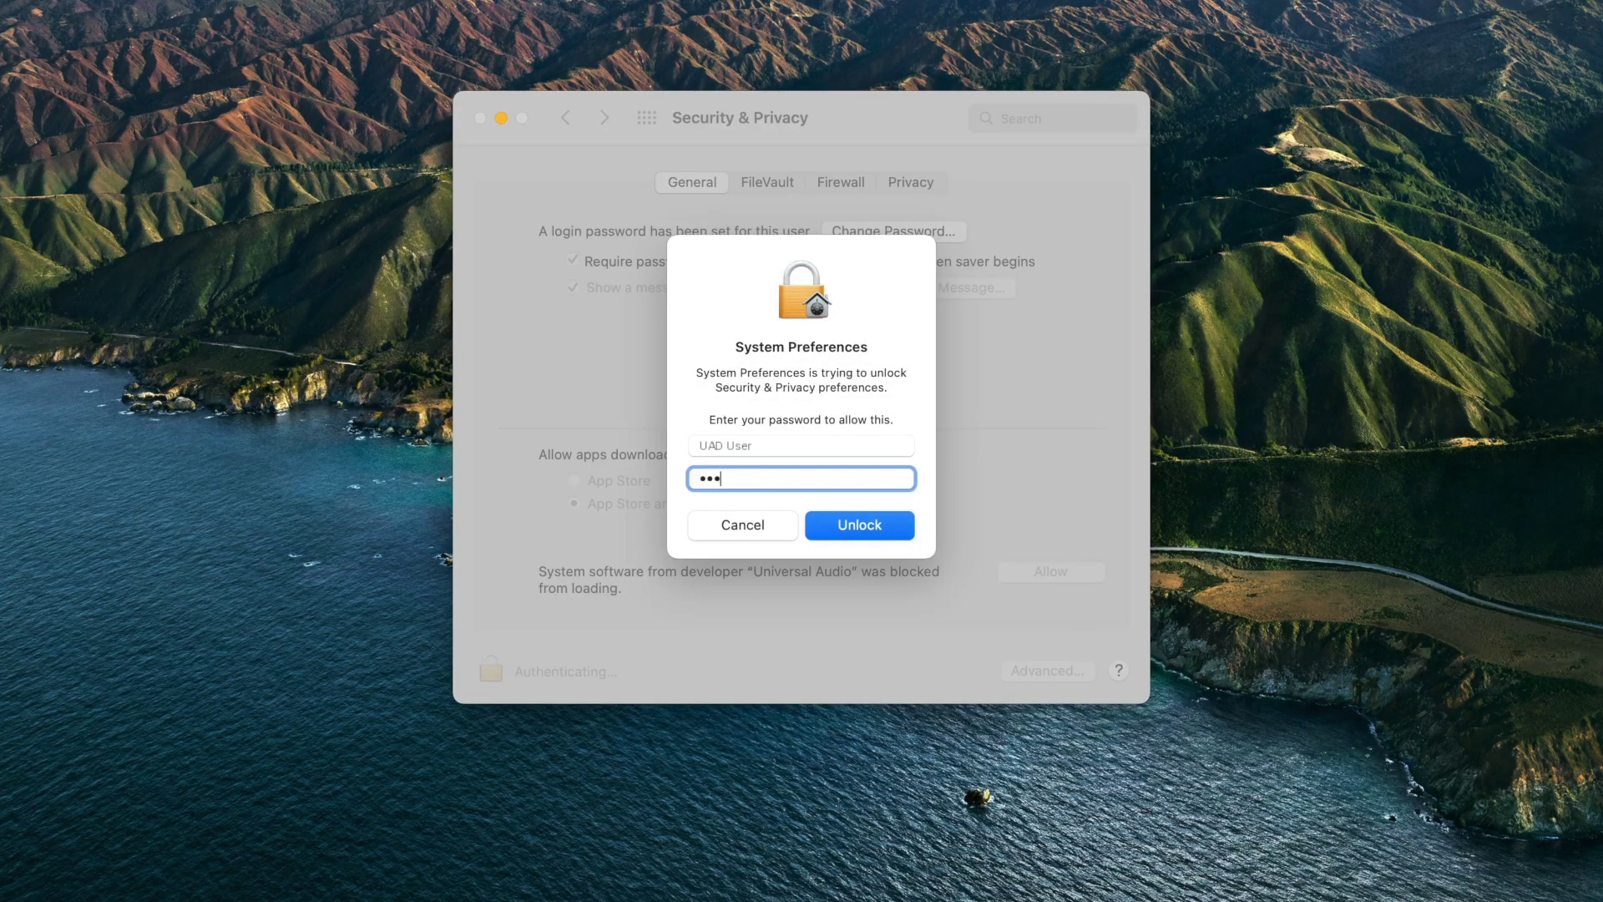
text(••••••)
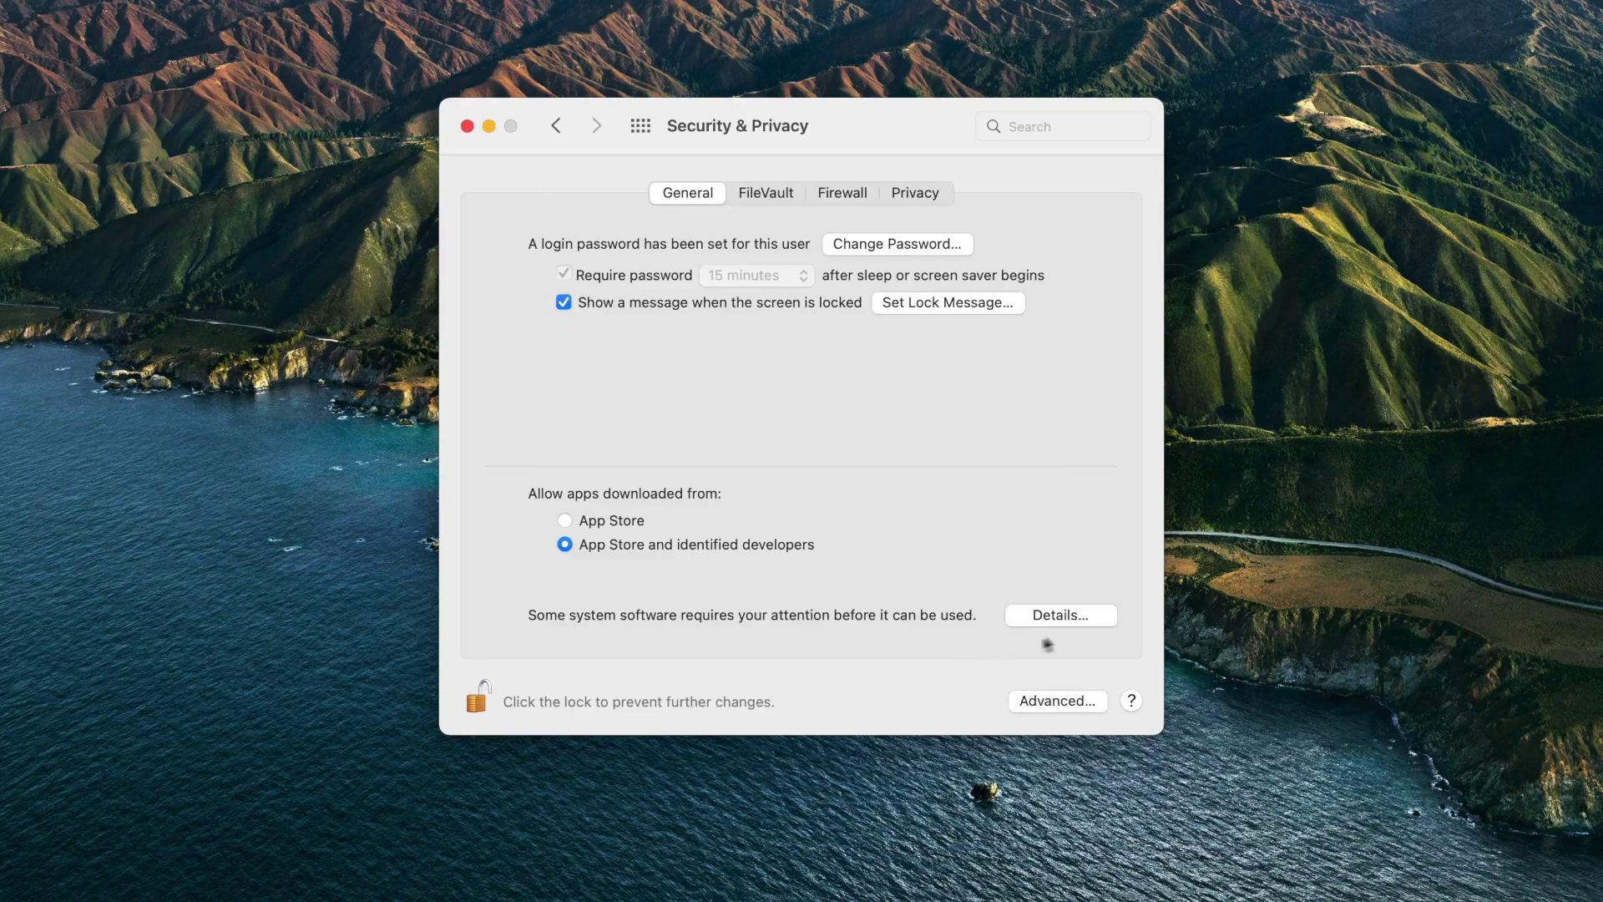
Step: Approve blocked system software from Universal Audio and Rogue Amoeba Software, Inc
click(1100, 618)
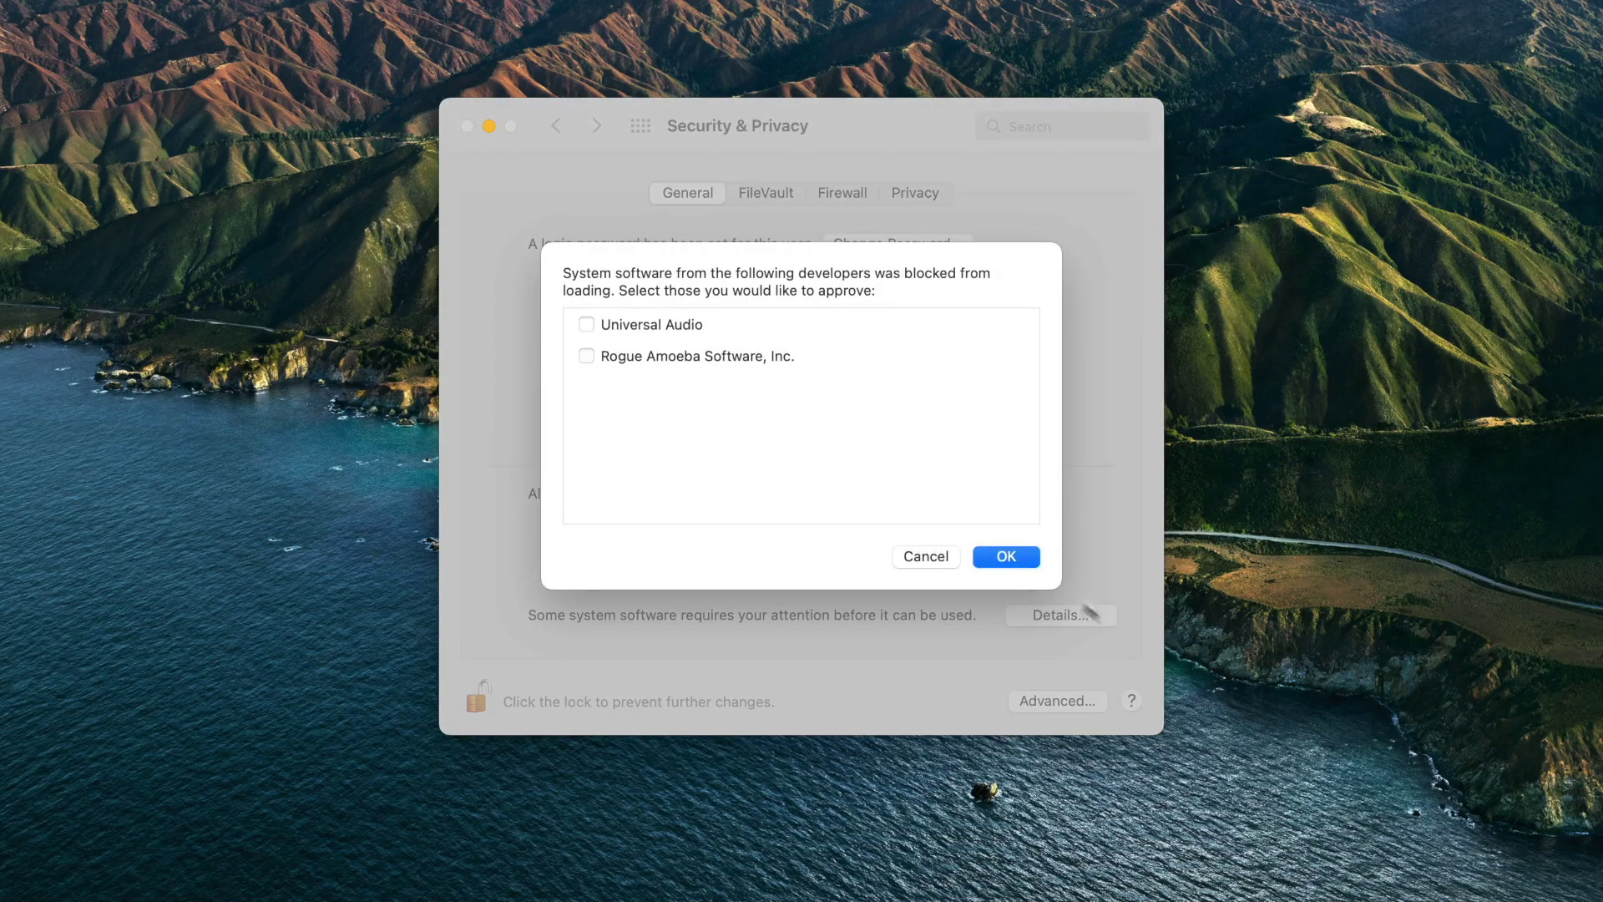
click(587, 324)
click(588, 355)
click(1025, 559)
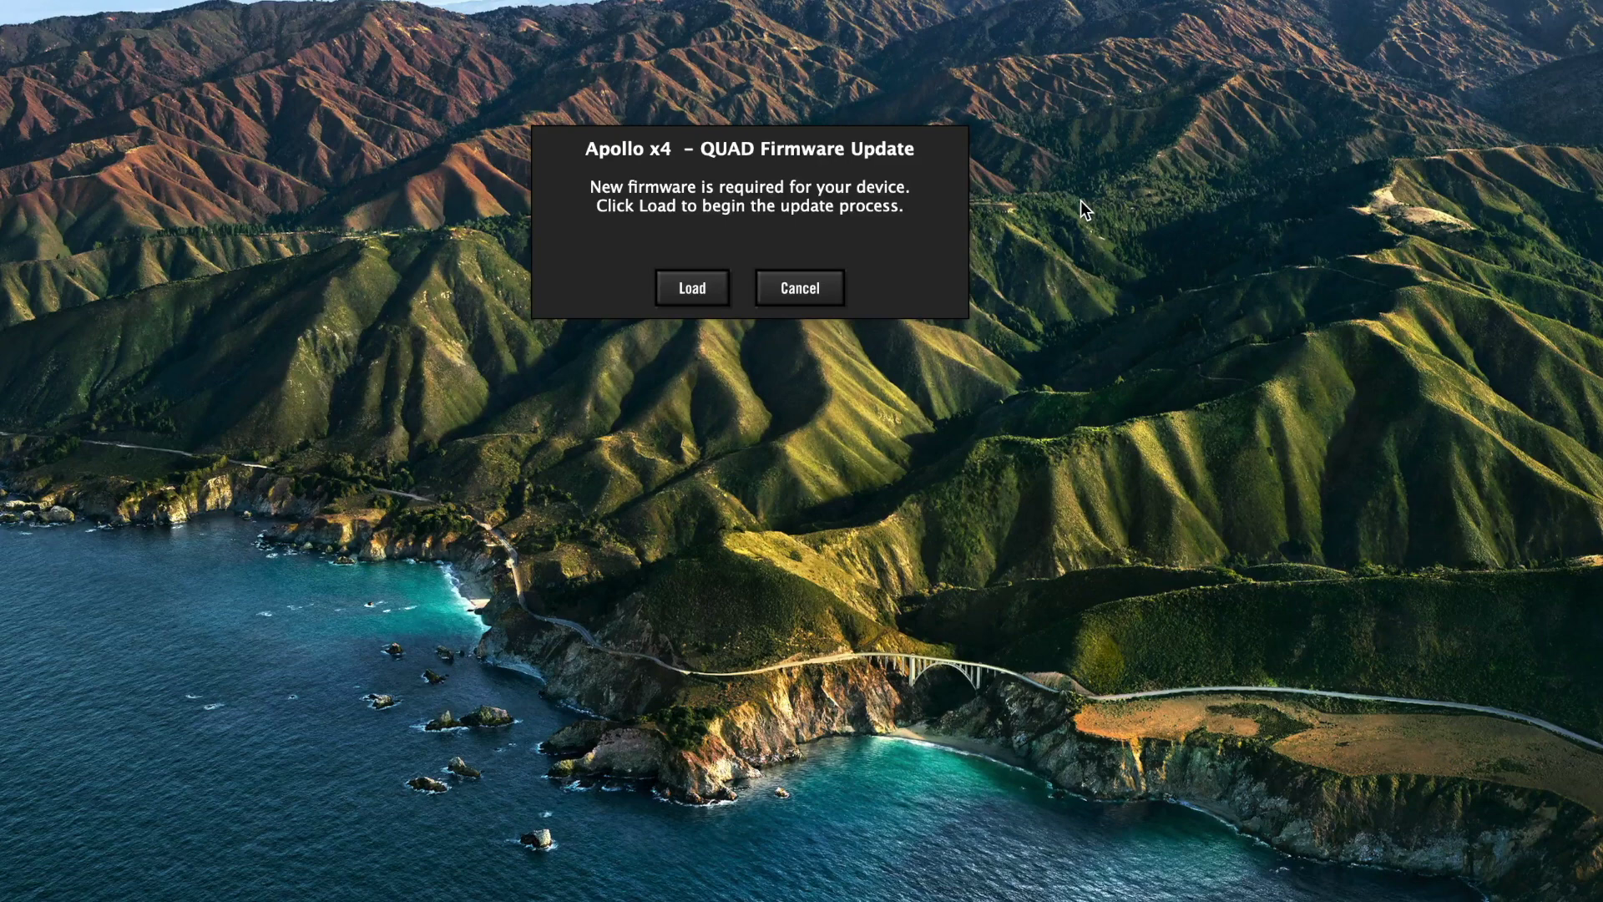
Step: Load the required new firmware onto the Apollo x4
click(716, 289)
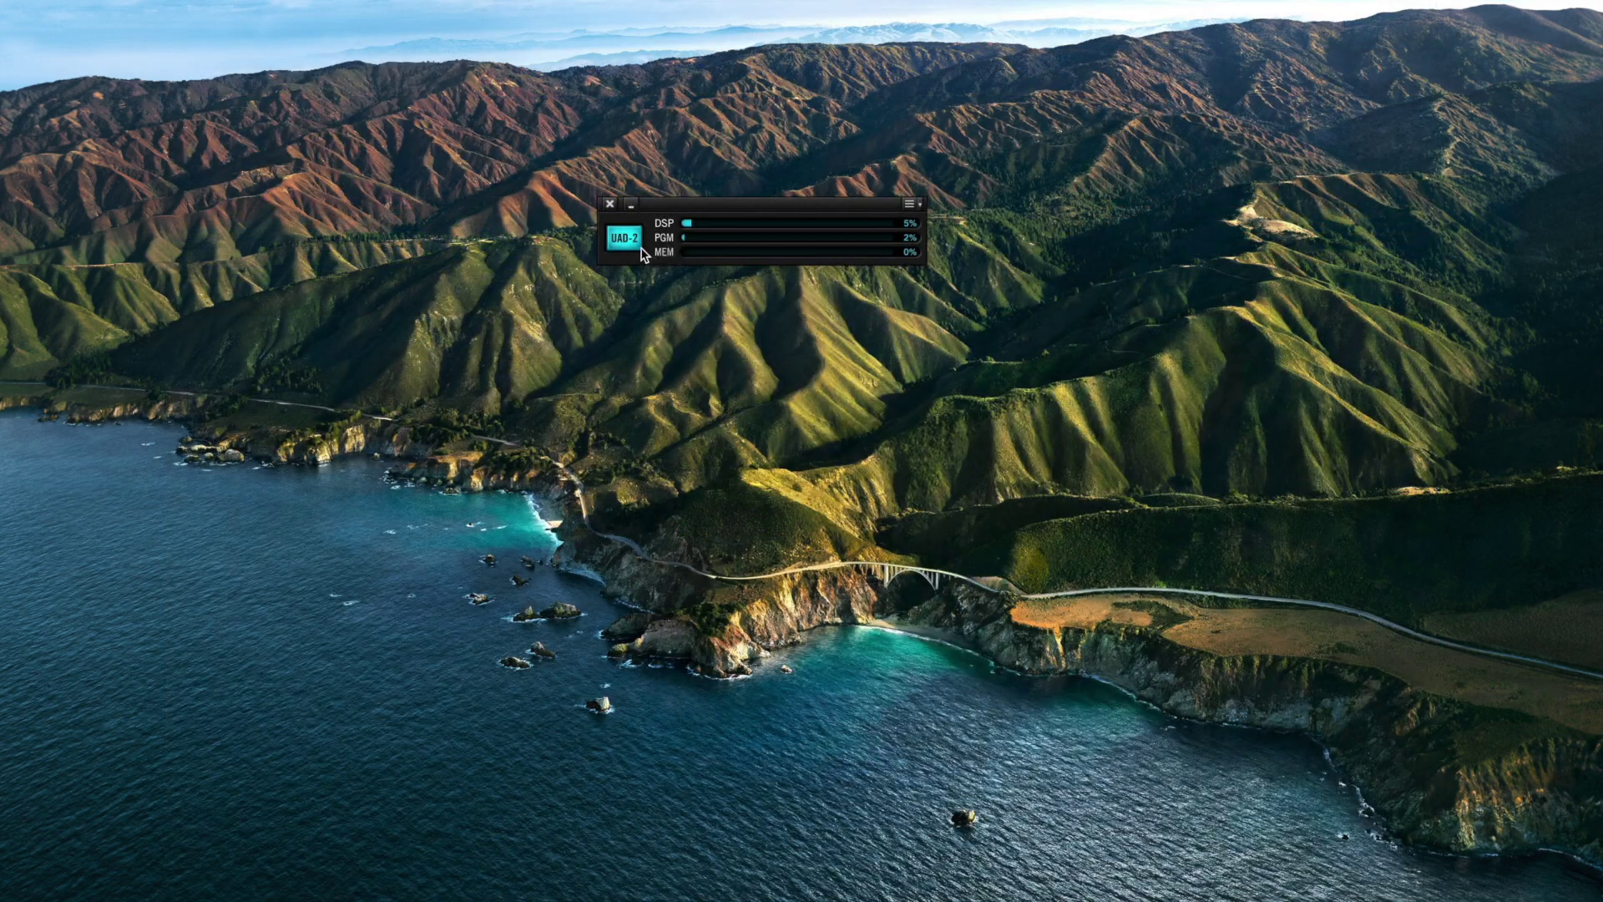
Step: Continue past the Personalize page and open the vintage analog gear experience answers
click(639, 247)
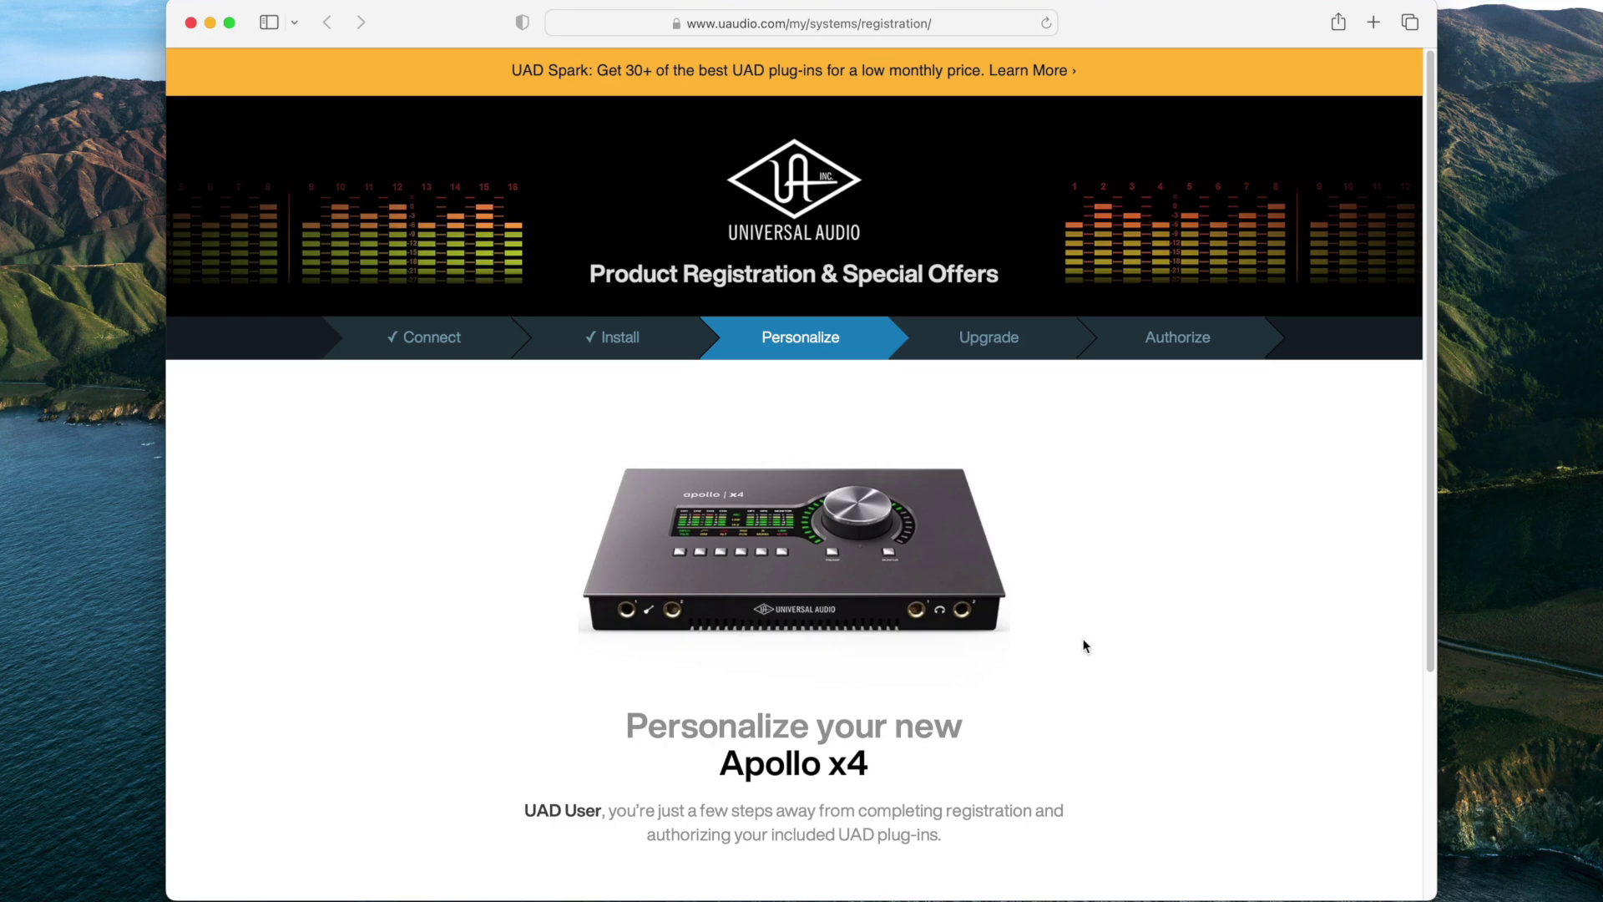
scroll(1084, 646, down, 5)
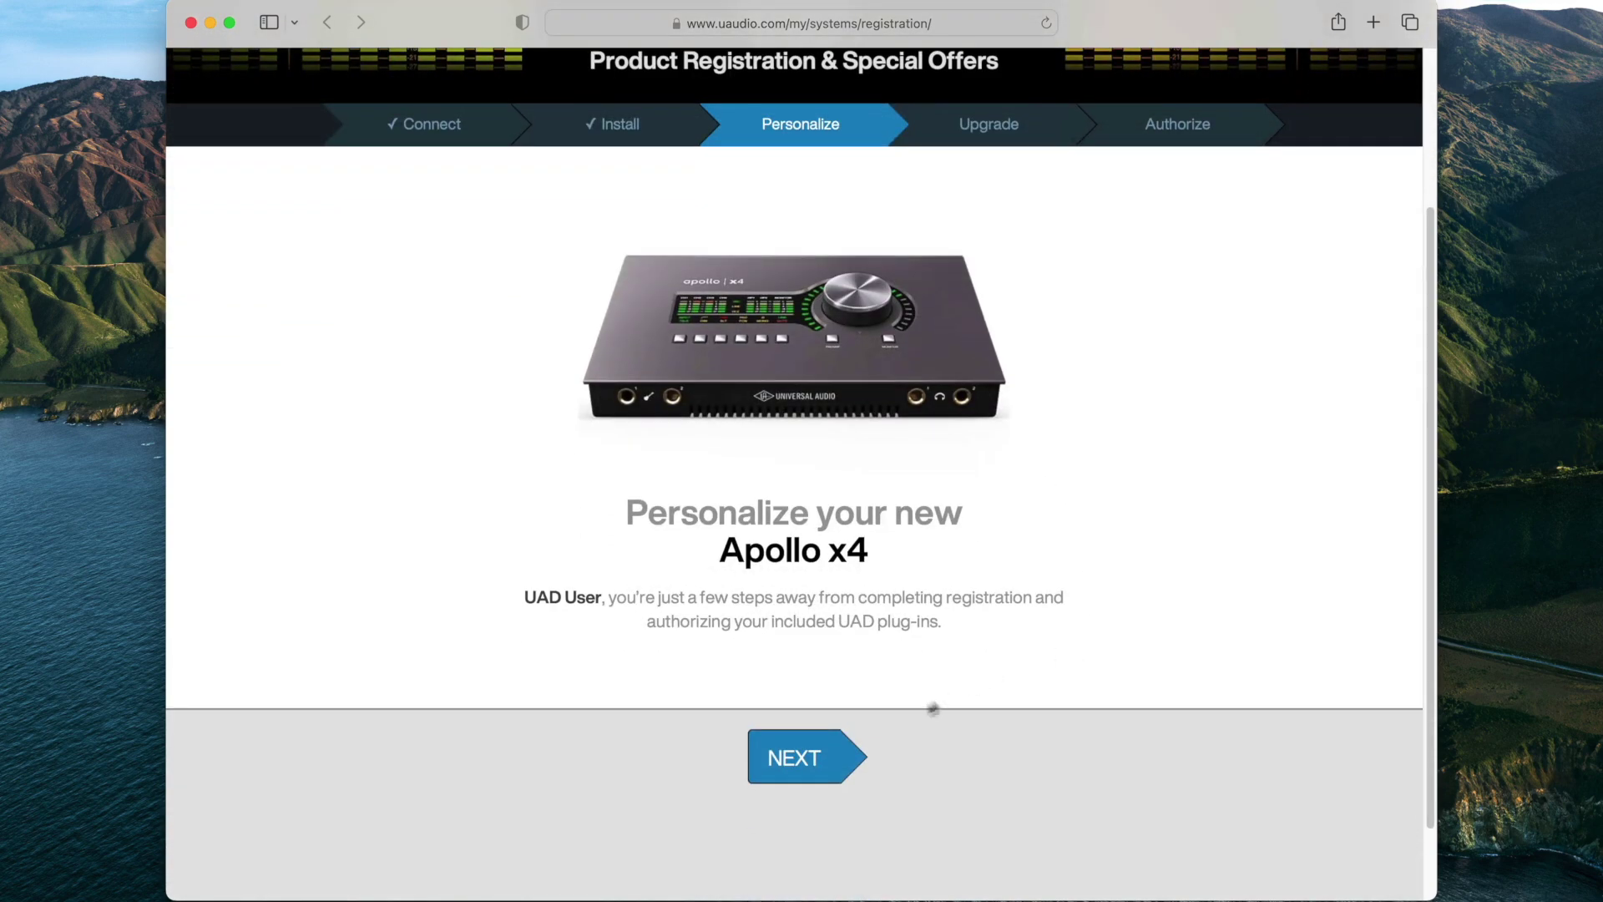
click(799, 767)
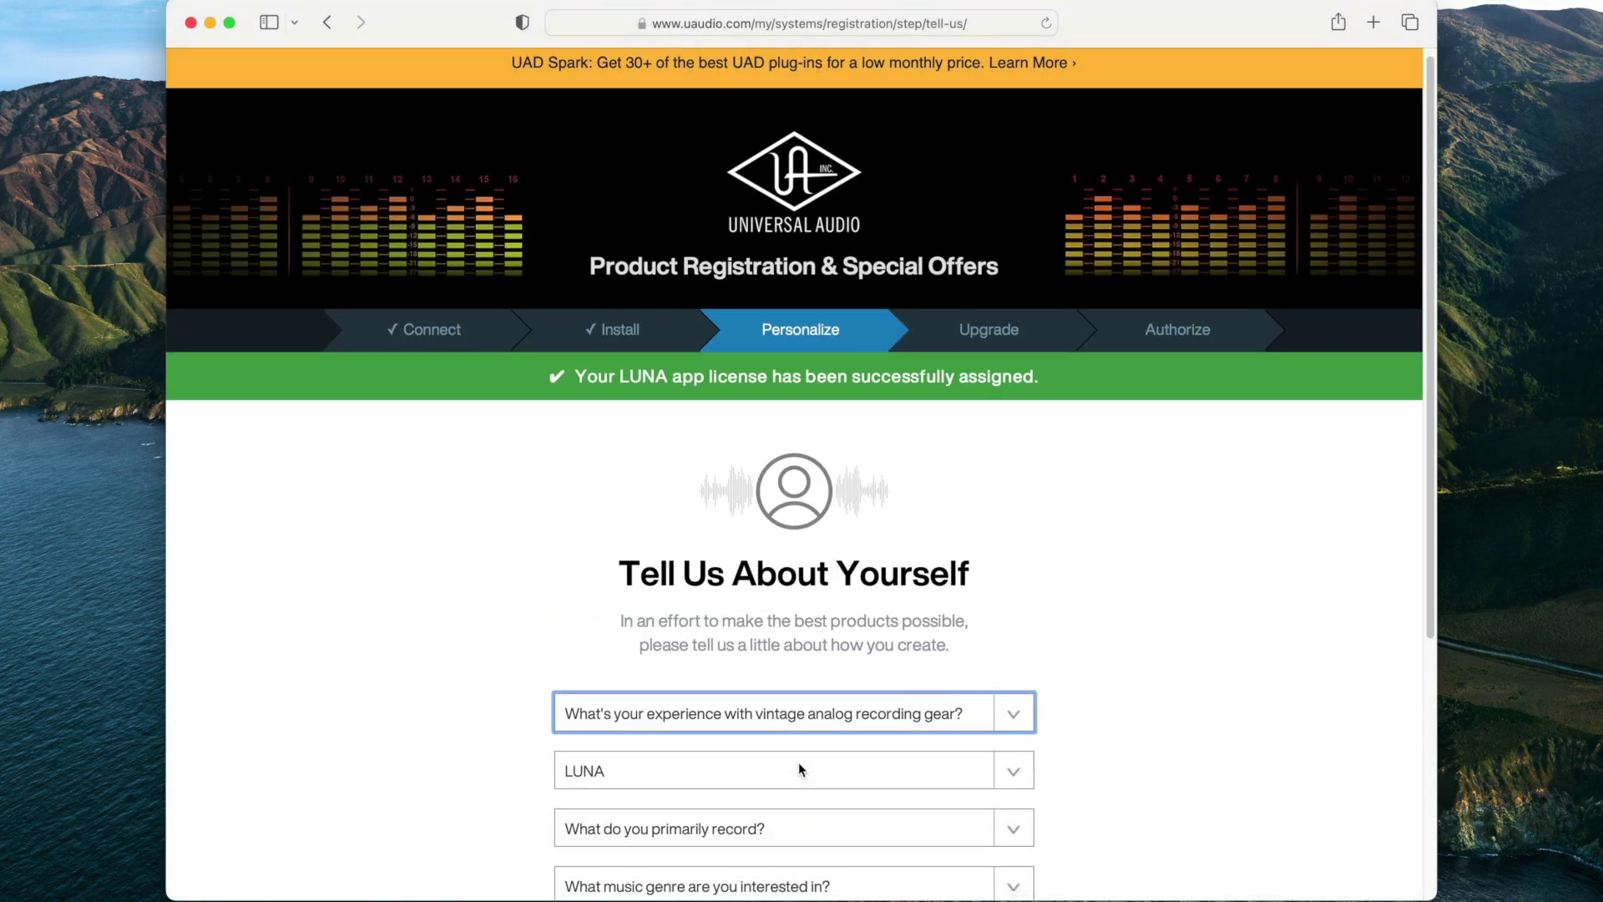
scroll(798, 763, down, 3)
click(1007, 607)
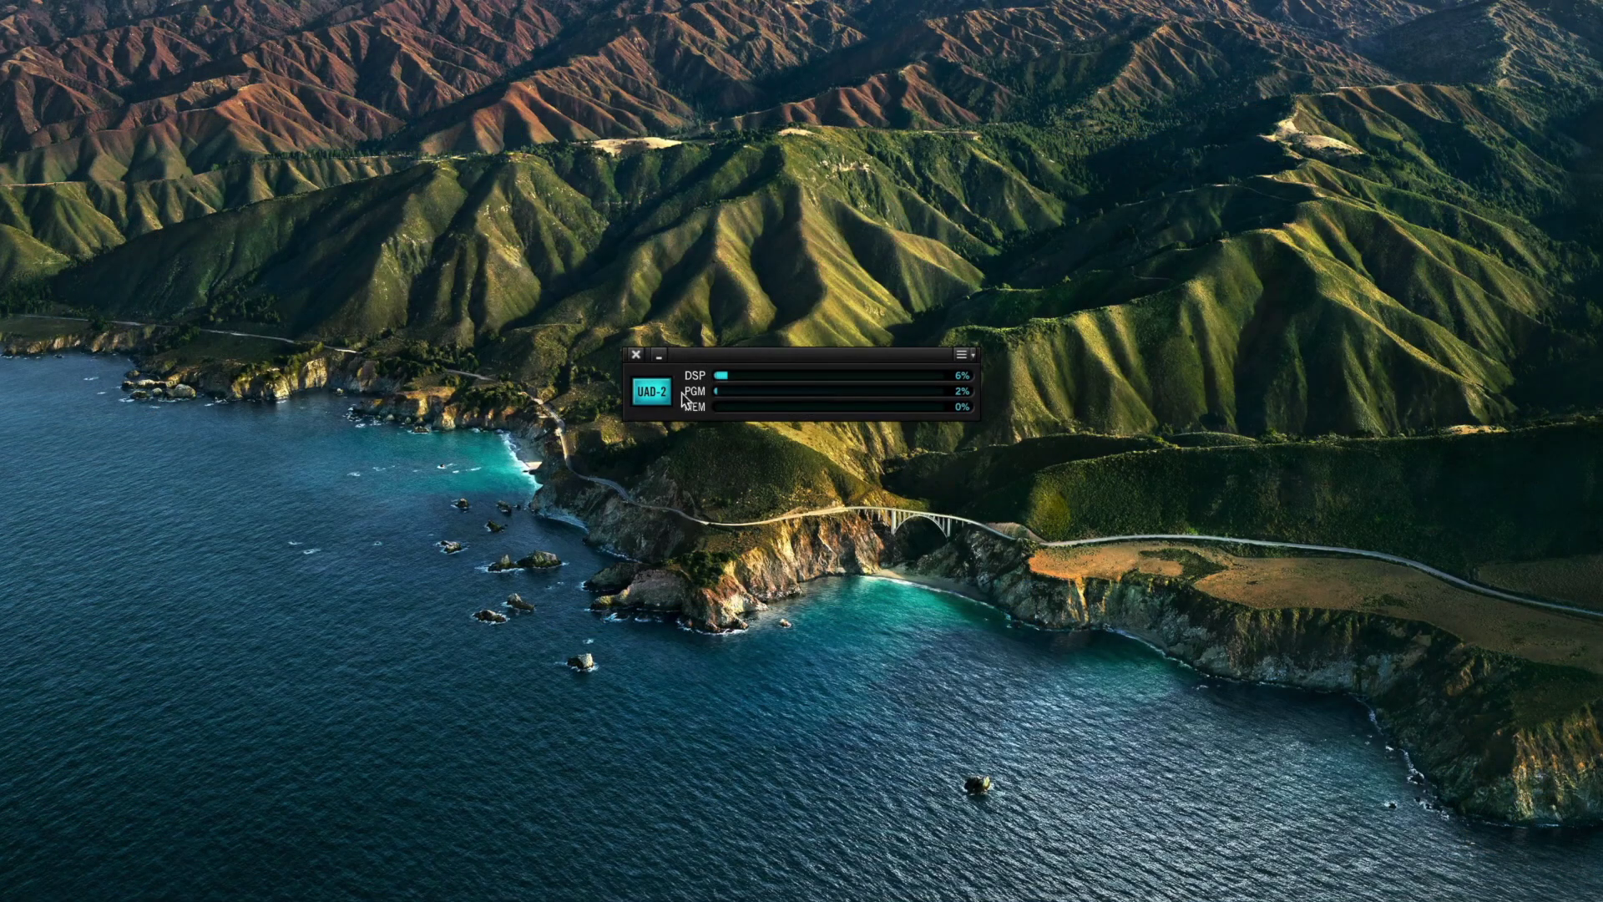
Step: From the UAD Meter, show the Control Panel plug-in list and start Authorize Plug-Ins
click(682, 395)
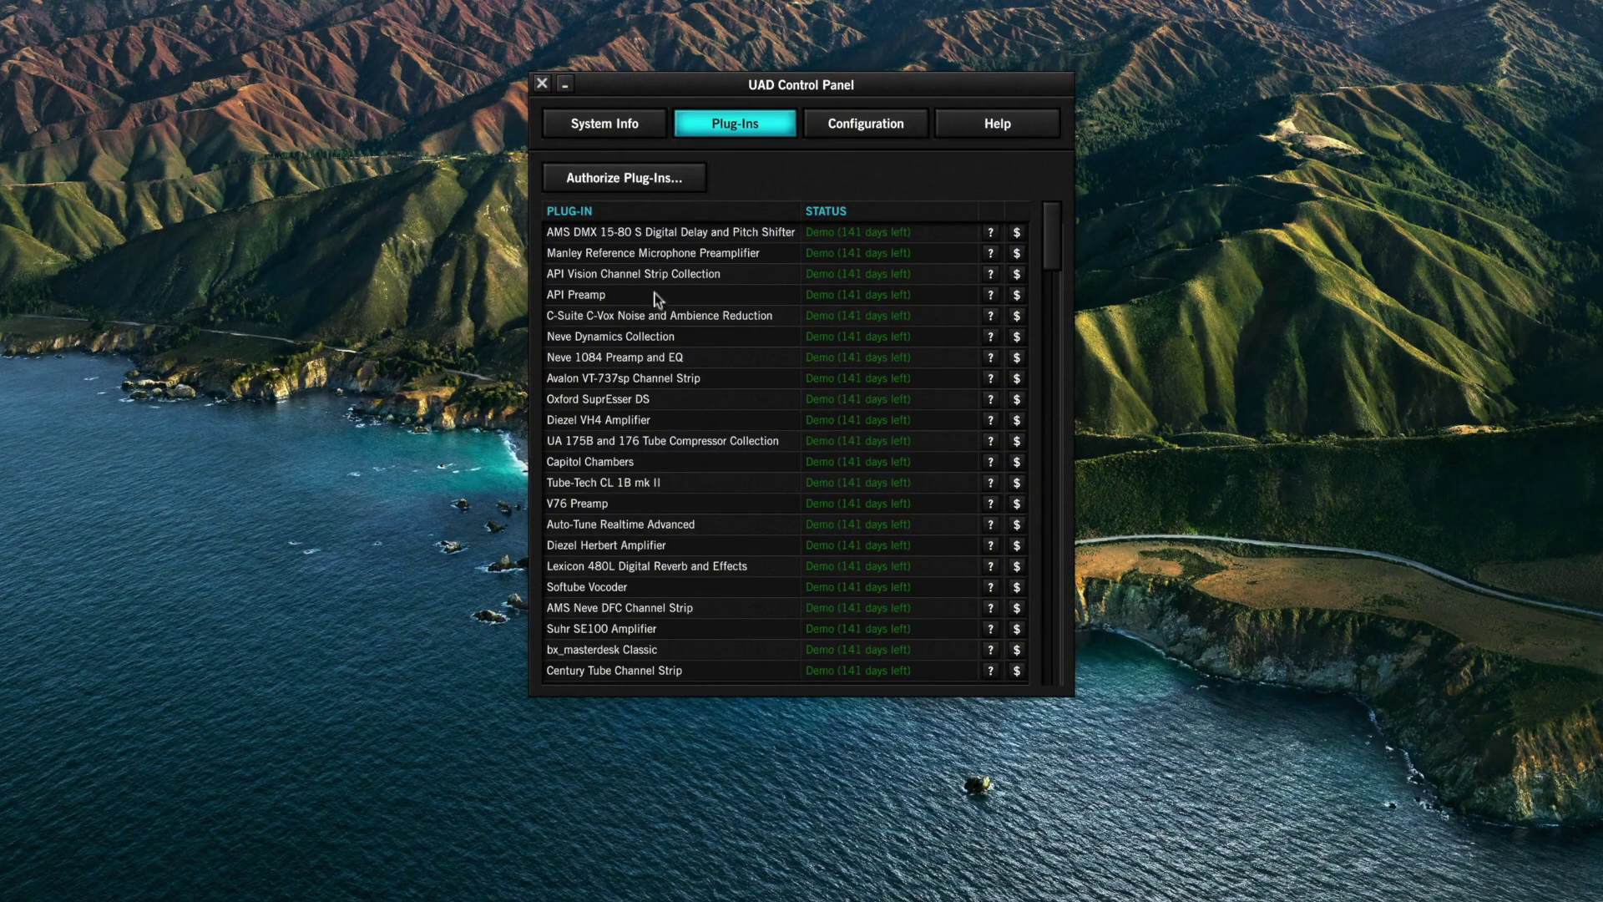
click(690, 184)
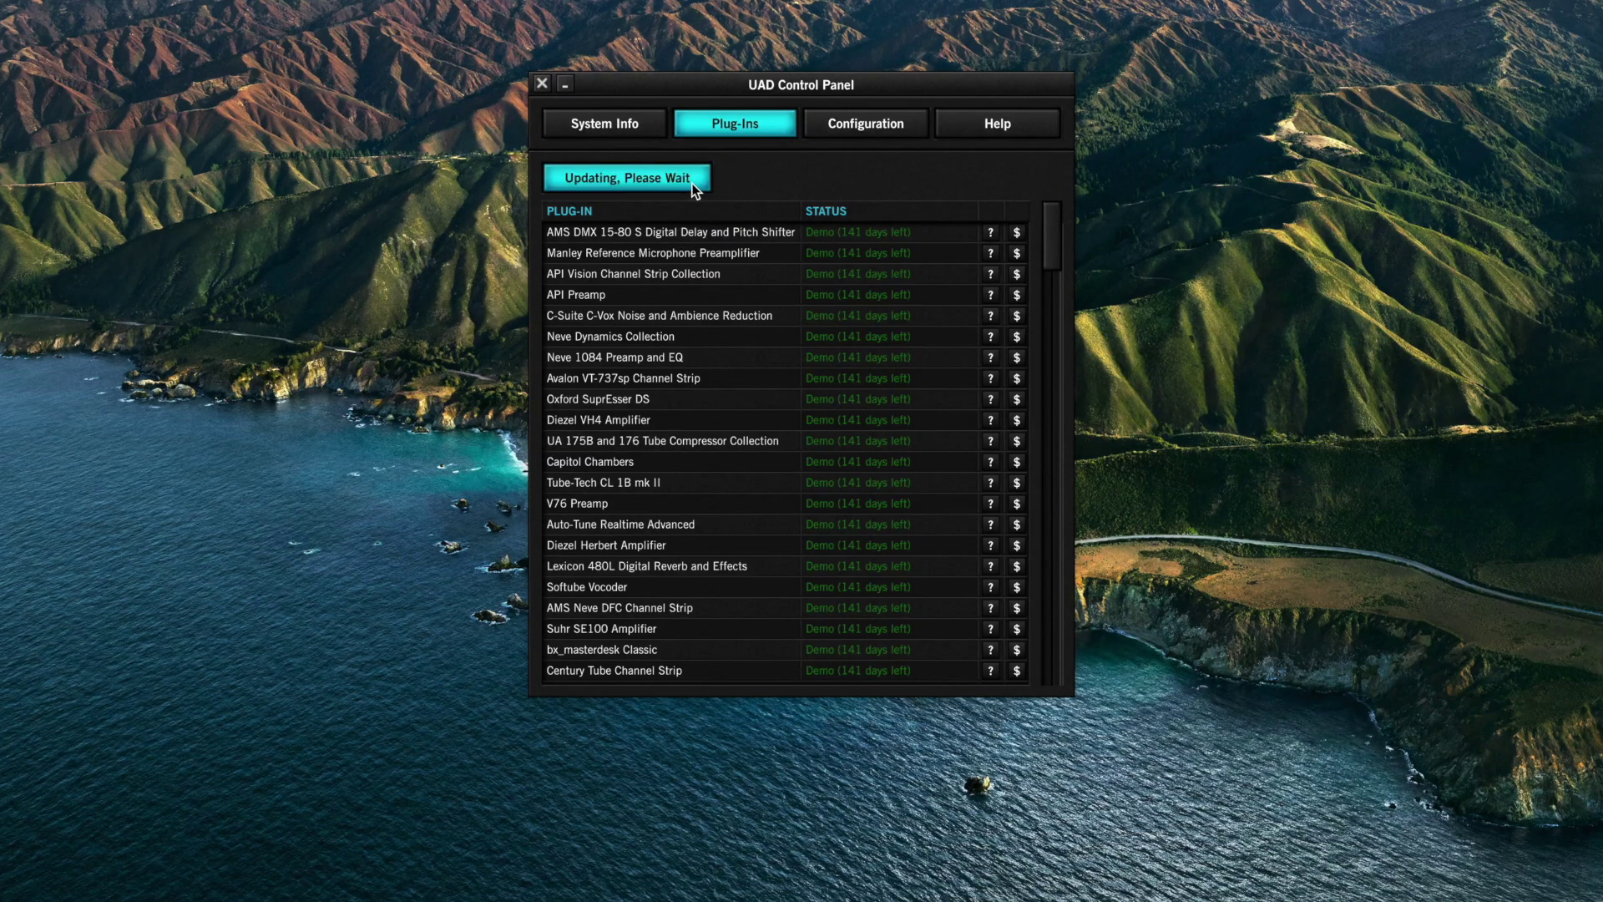